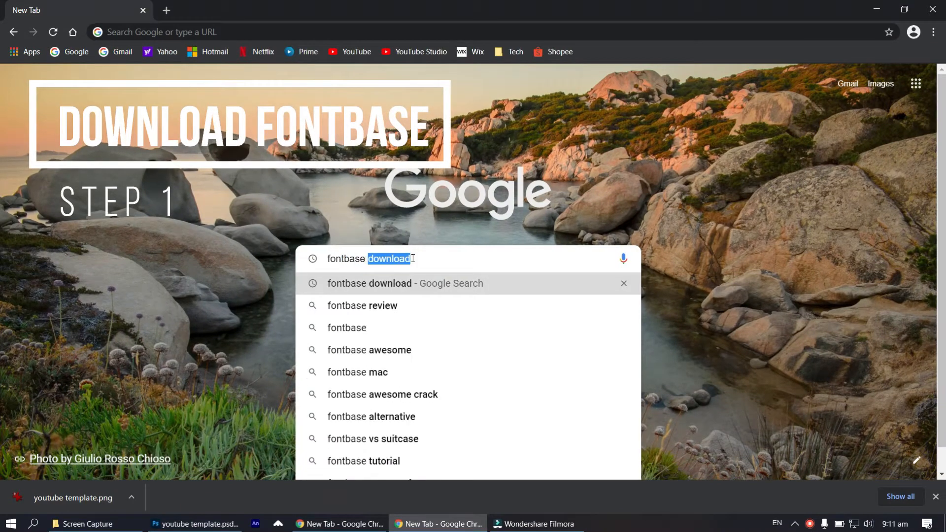
# - Search the web for "fontbase download" and open the FontBase download page for Windows
pyautogui.write('download')
pyautogui.press('Return')
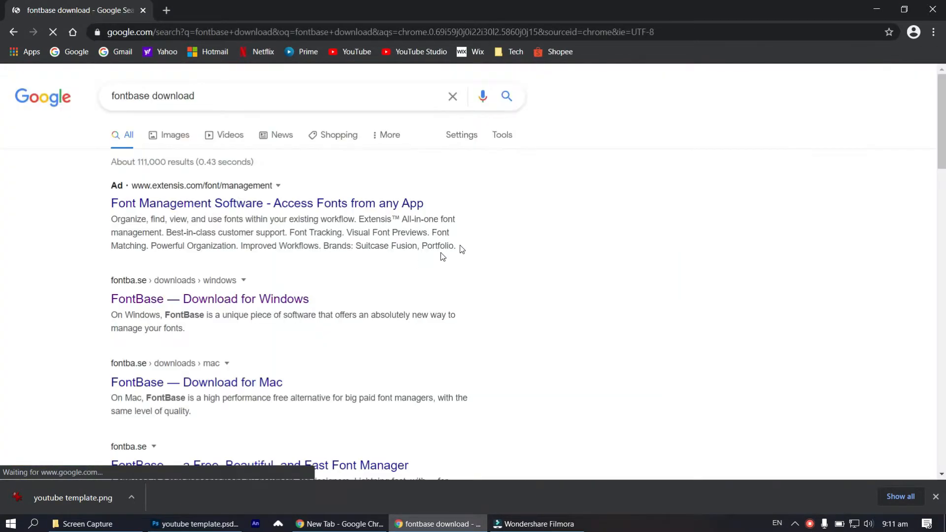
pyautogui.scroll(-1, 483, 251)
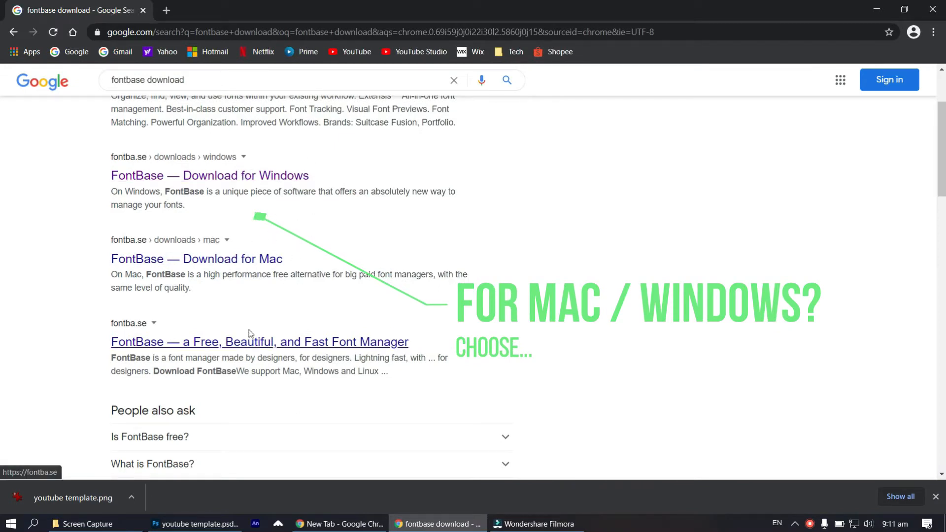
pyautogui.click(265, 184)
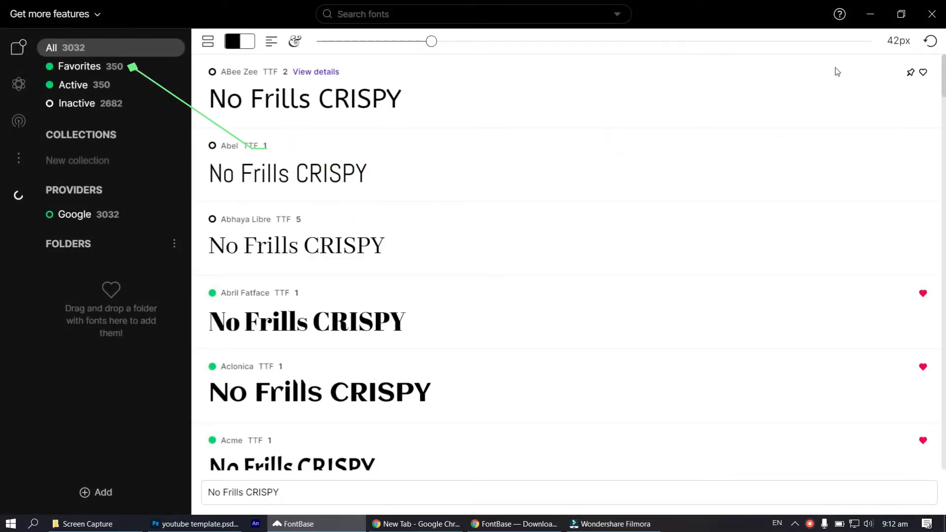
# - In FontBase's settings, set the default preview text to "Sunny Side Up"
pyautogui.click(19, 84)
pyautogui.click(19, 121)
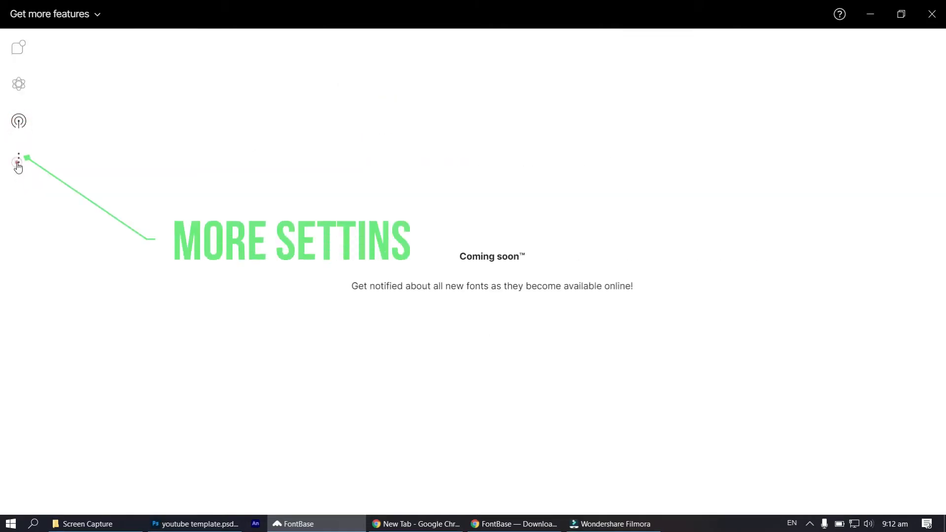
pyautogui.click(19, 165)
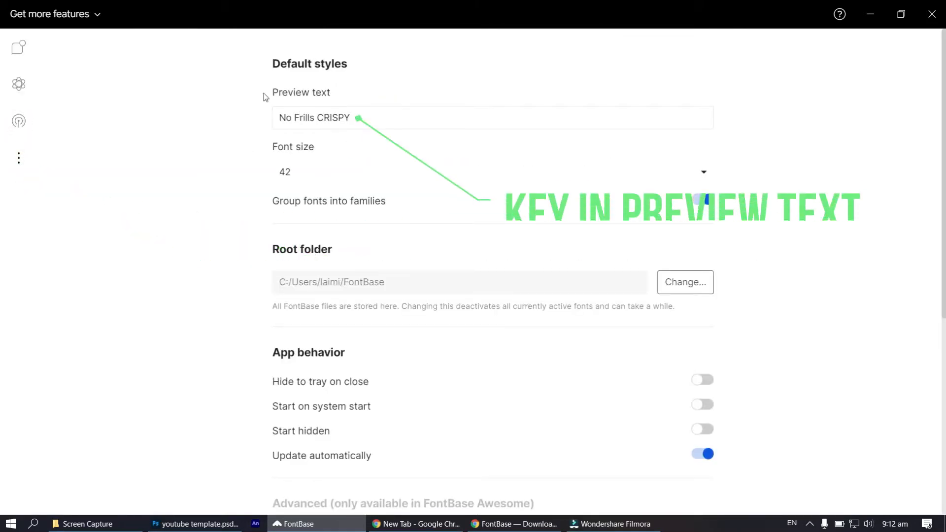
pyautogui.click(355, 118)
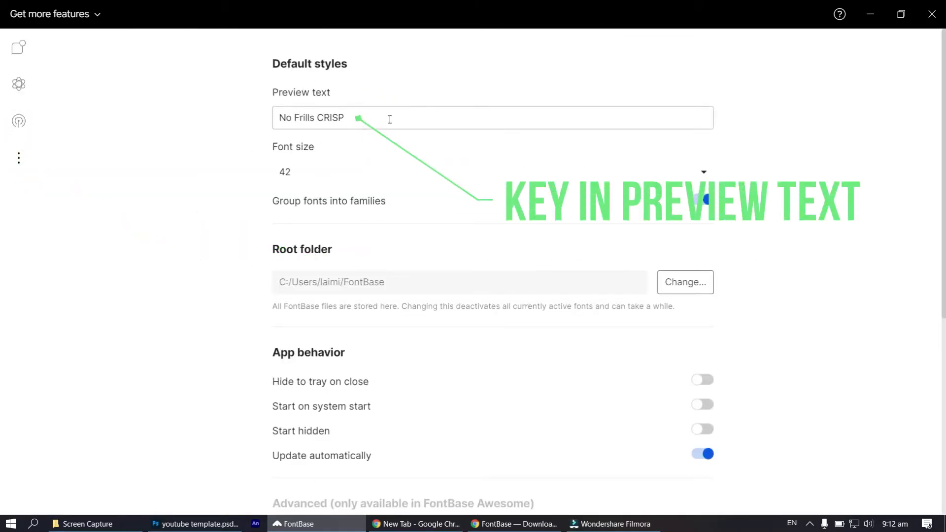
pyautogui.write('Sunny Side Up')
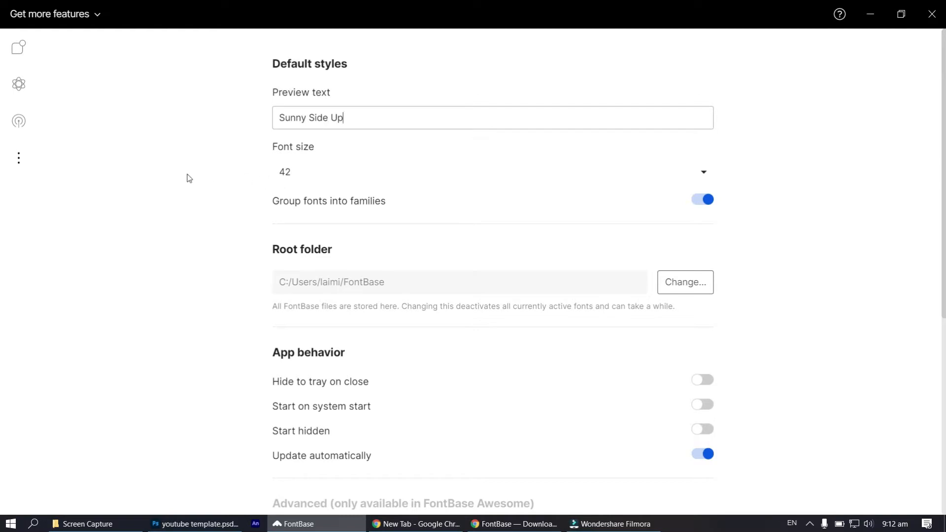
# - Return to the full font list and examine how the fonts render the preview text, down to Alex Brush
pyautogui.click(18, 46)
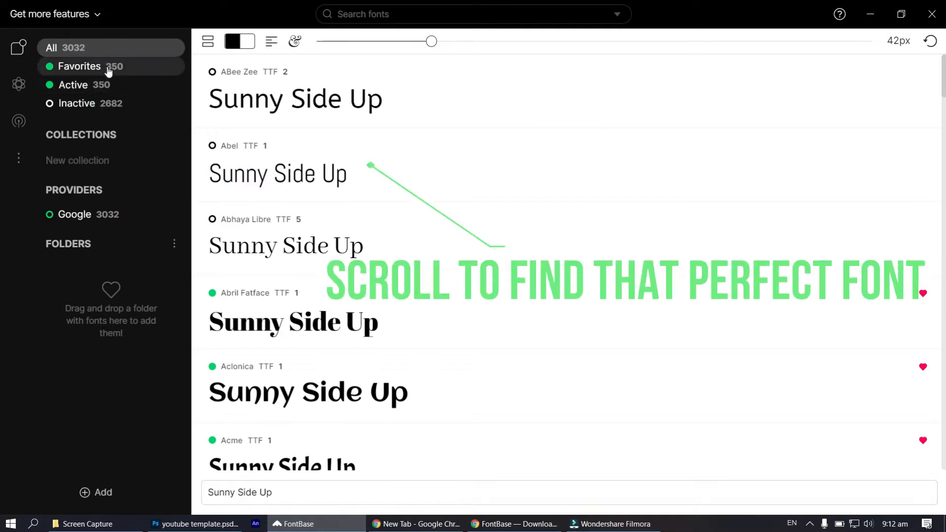
pyautogui.scroll(-1, 463, 190)
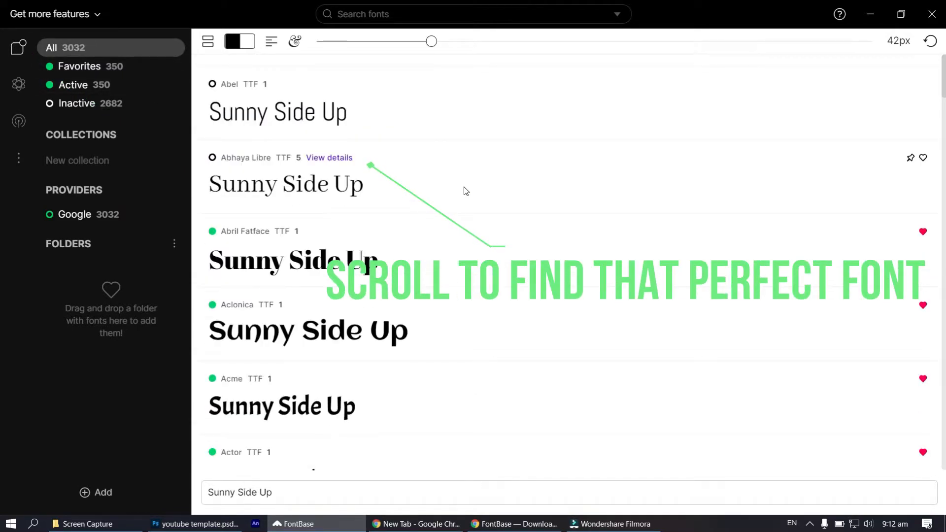
pyautogui.scroll(-1, 464, 190)
pyautogui.scroll(-12, 464, 192)
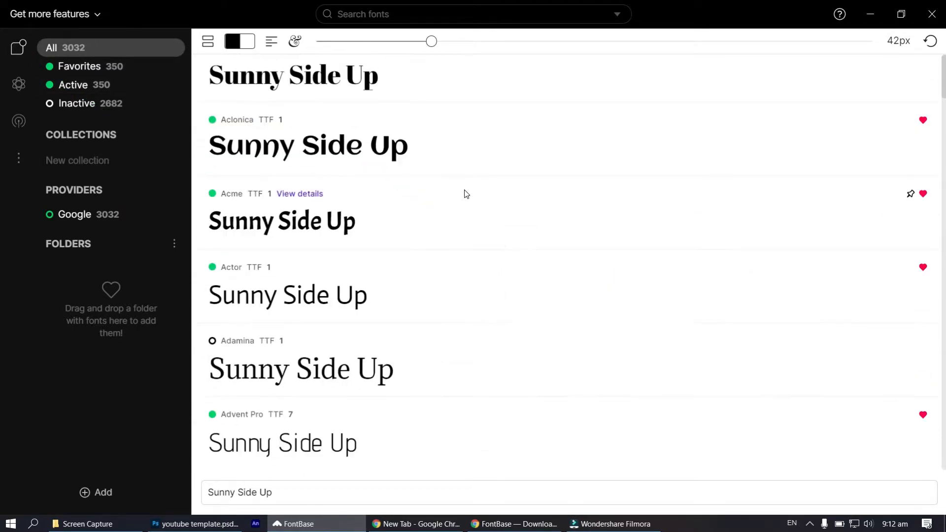
pyautogui.scroll(-5, 465, 198)
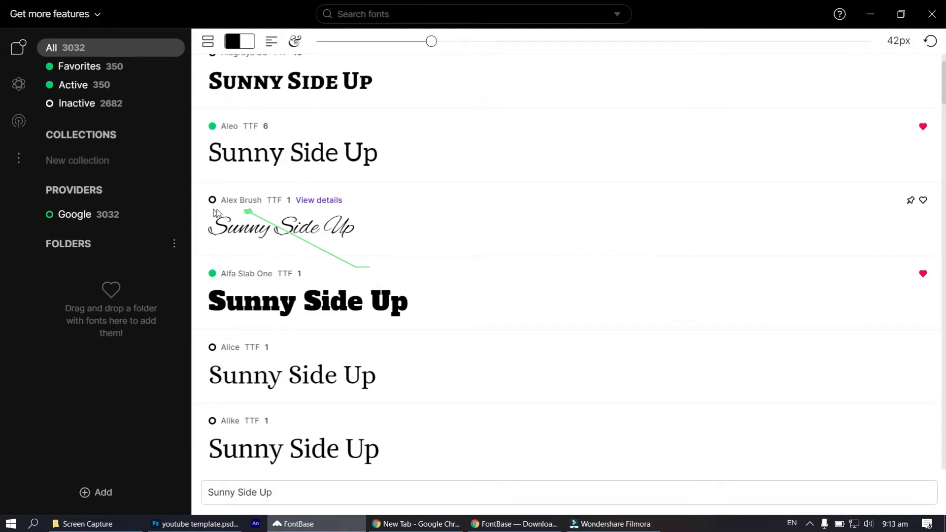
# - Switch to youtube template.psd in Photoshop, select Layer 2 and set the Horizontal Type tool's font to Arial
pyautogui.click(194, 524)
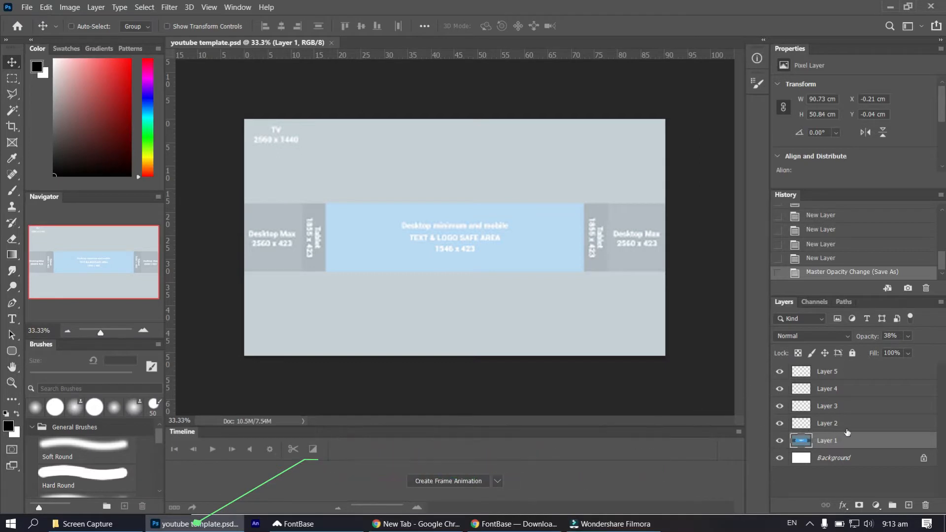
pyautogui.click(828, 423)
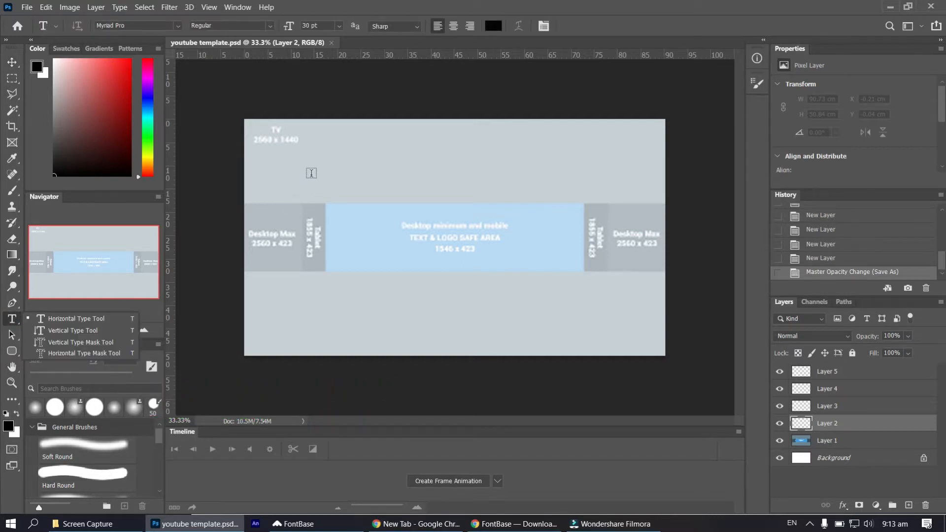
pyautogui.click(176, 25)
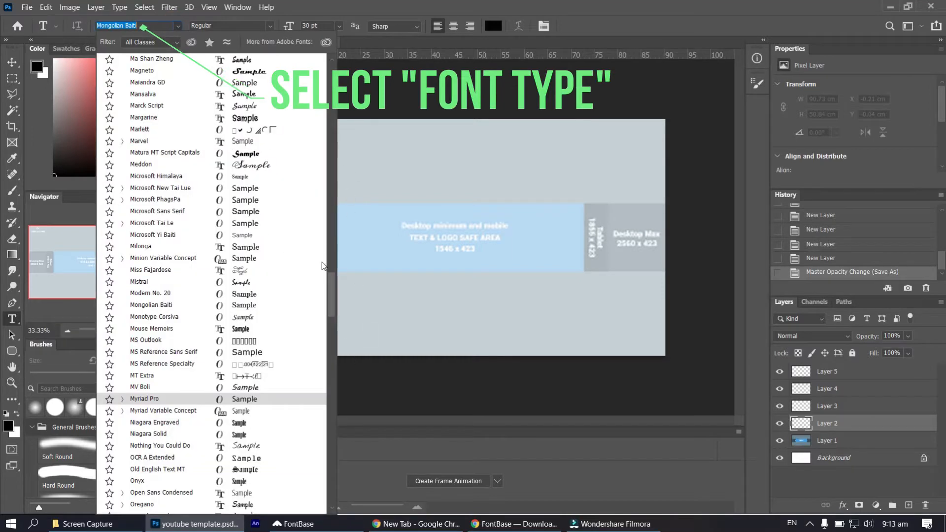
pyautogui.scroll(9, 277, 93)
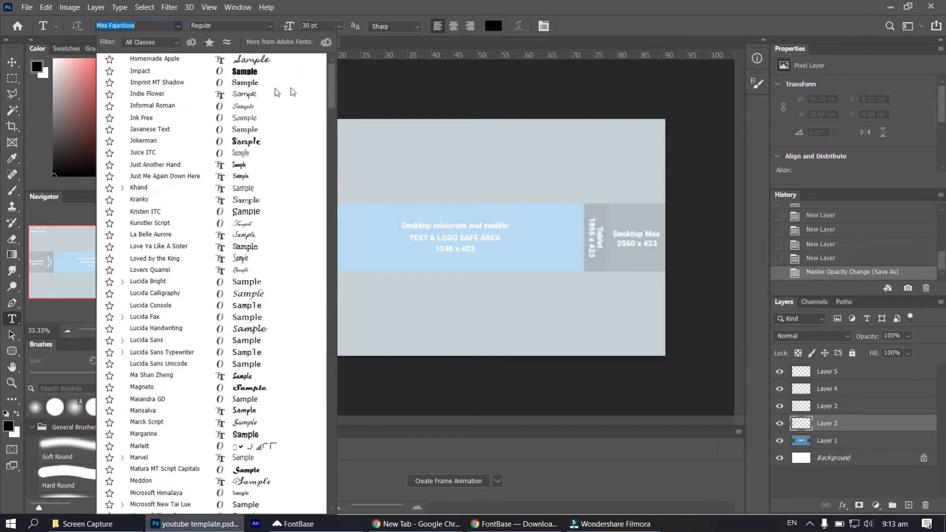
pyautogui.moveTo(337, 100); pyautogui.dragTo(337, 98)
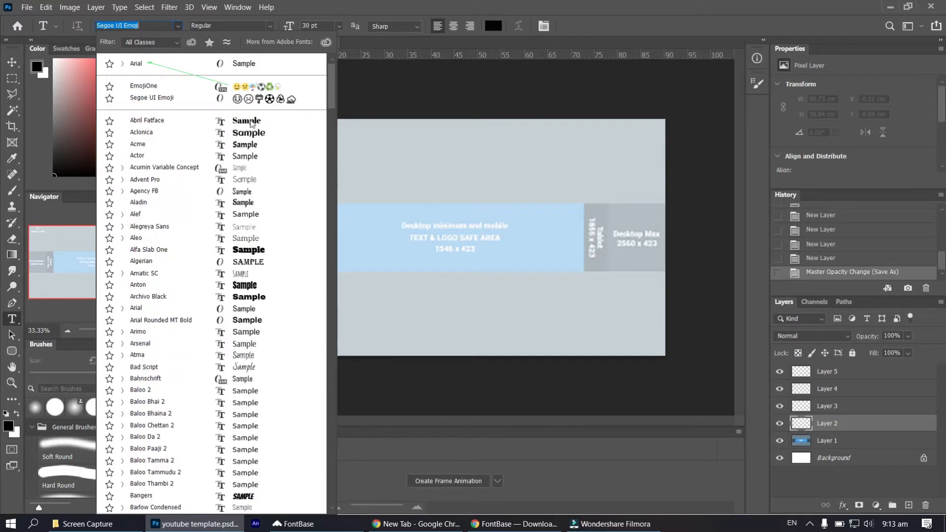
pyautogui.click(156, 65)
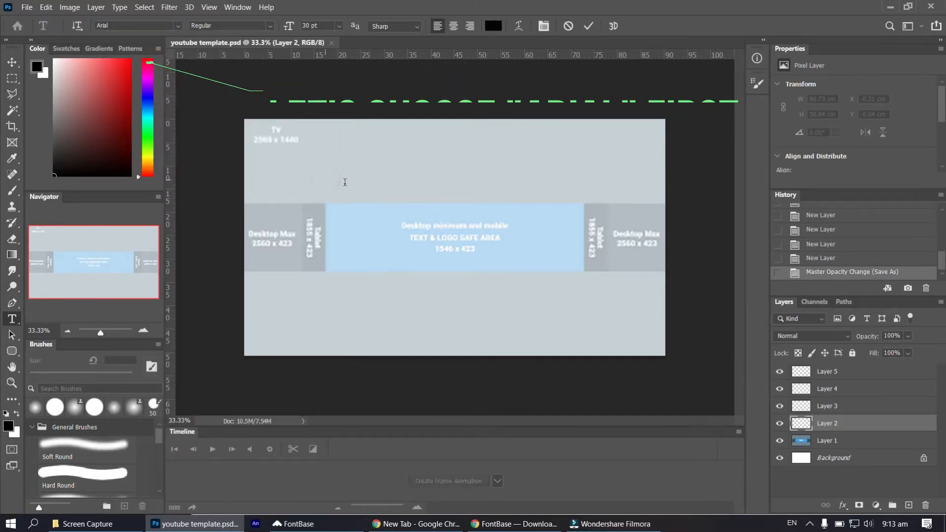
# - Add the text "Sunny SideUp" in the area above the blue safe area and commit it
pyautogui.click(325, 178)
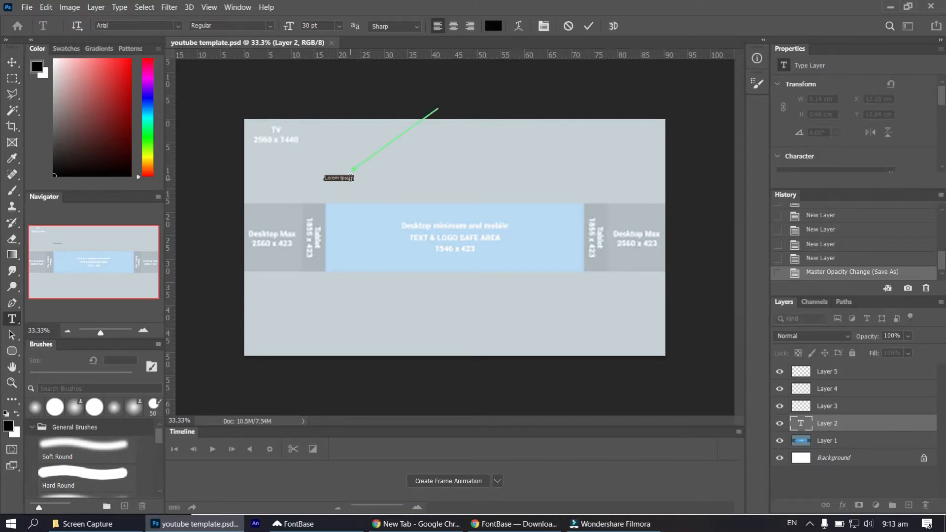
pyautogui.click(350, 177)
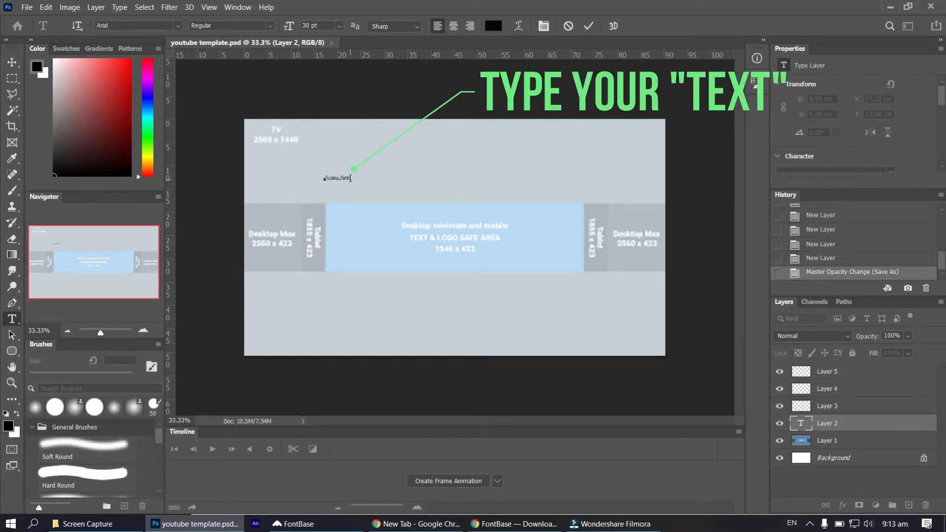
pyautogui.write('Sunny Side Up')
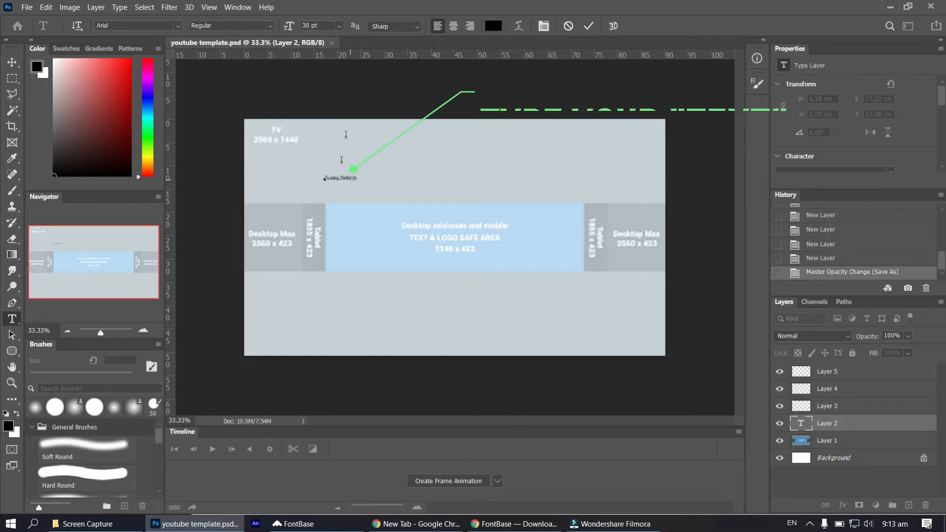
pyautogui.click(14, 64)
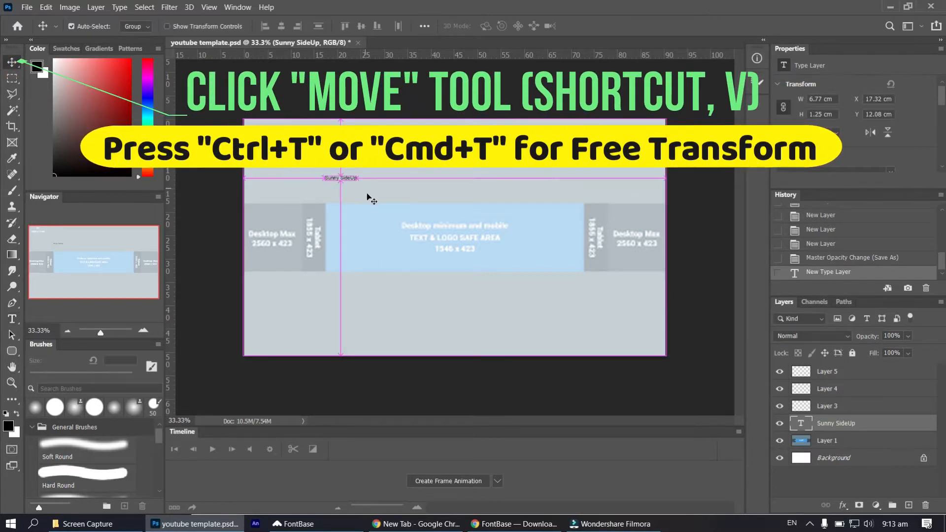
# - Free Transform the text proportionally to about 45.2 x 8.36 cm and place it just above the blue safe area
pyautogui.hotkey('ctrl', 't')
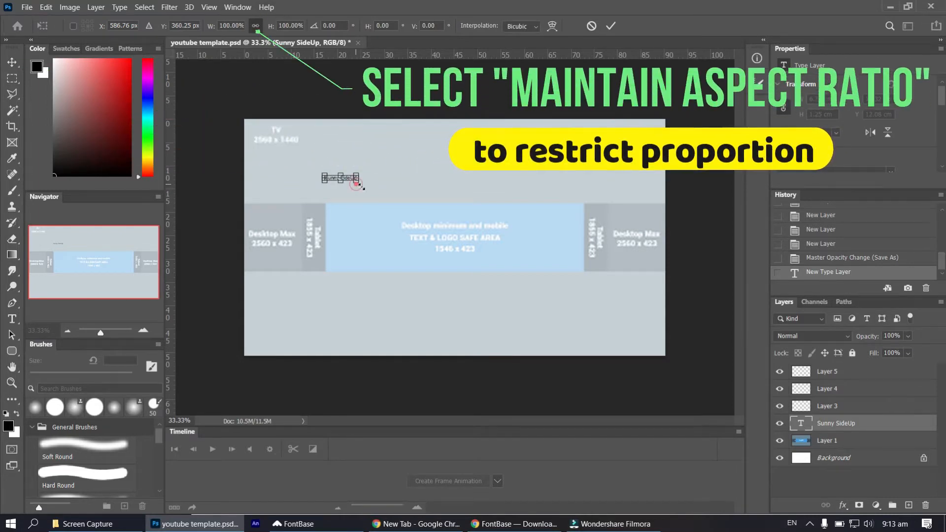
pyautogui.moveTo(361, 186); pyautogui.dragTo(532, 235)
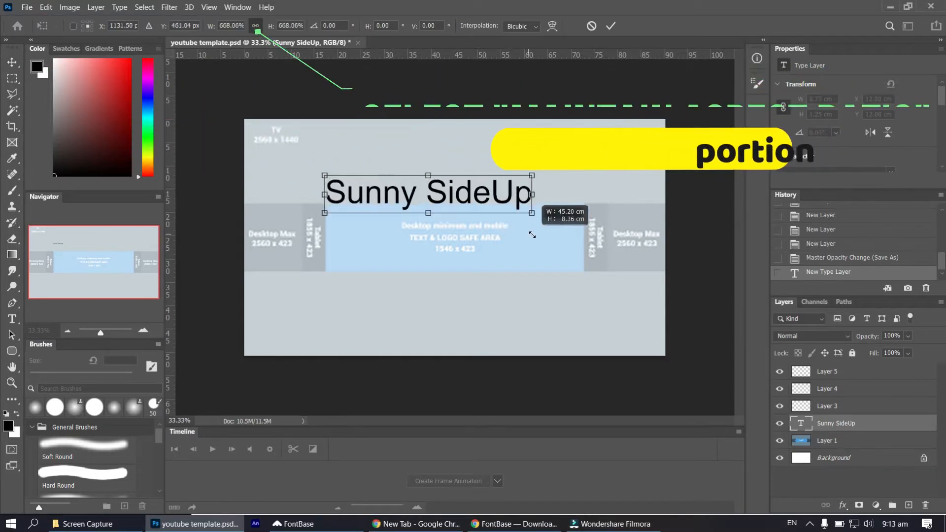
pyautogui.moveTo(483, 199); pyautogui.dragTo(486, 175)
pyautogui.doubleClick(478, 176)
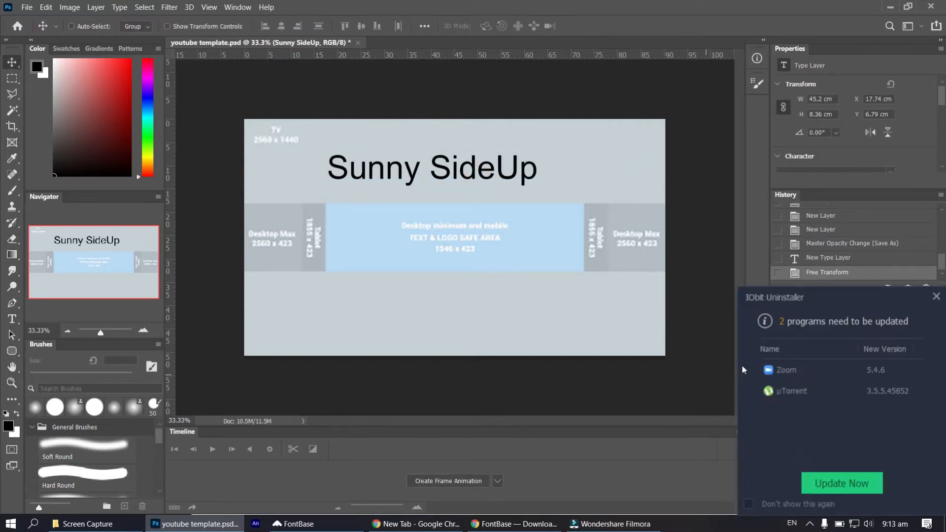
pyautogui.click(931, 297)
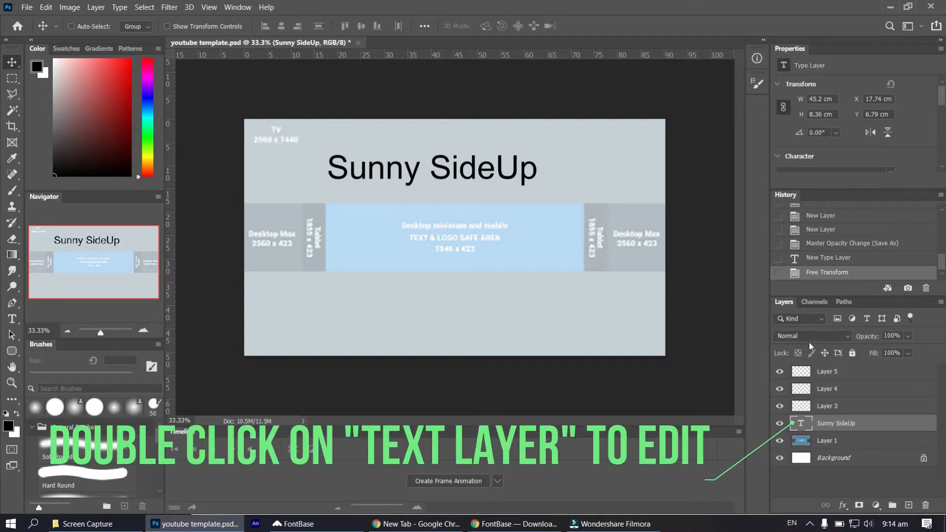
# - Edit the text layer to read "Sunny Side Up", with a space before "Up", and commit the change
pyautogui.doubleClick(800, 423)
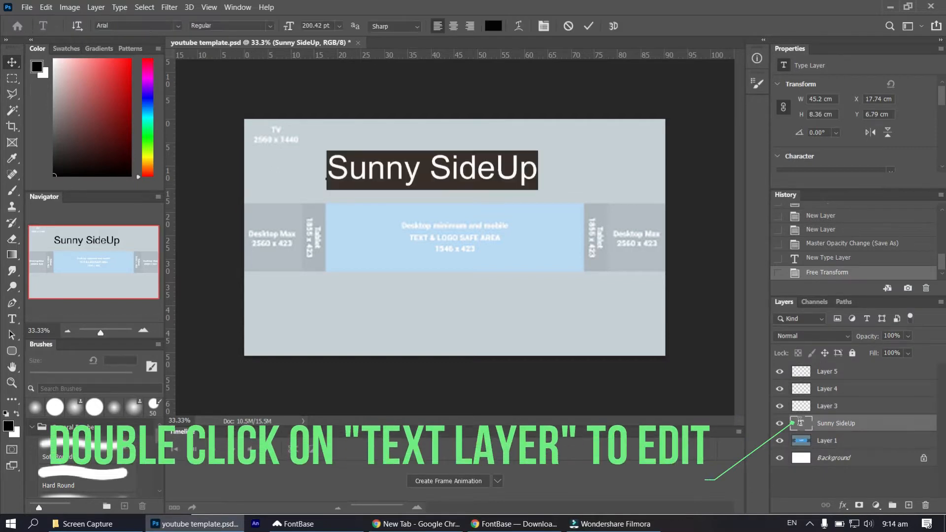
pyautogui.click(495, 170)
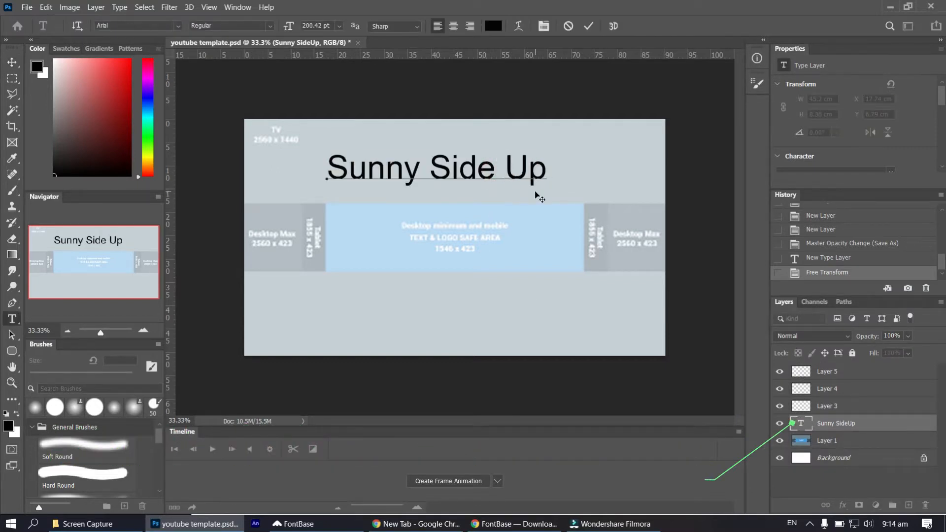
pyautogui.click(10, 62)
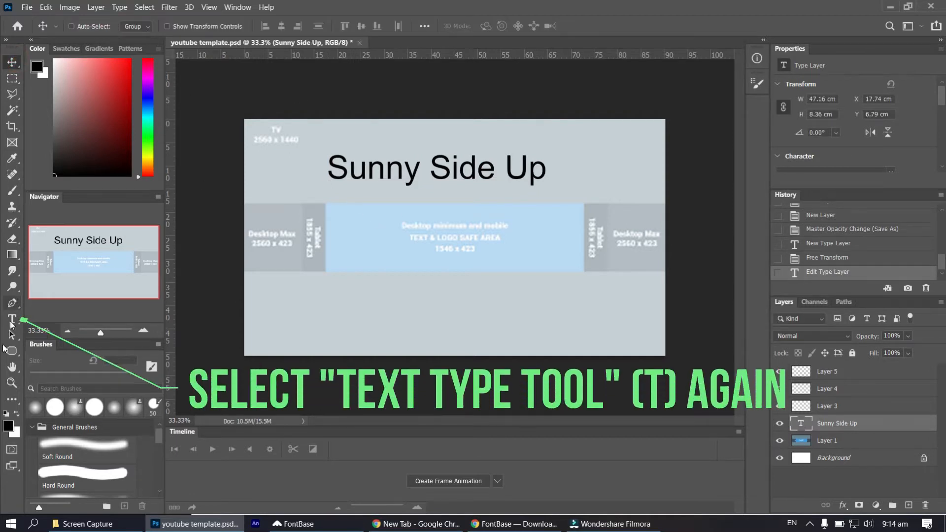
# - Change the font of the "Sunny Side Up" text layer to Alfa Slab One
pyautogui.click(12, 320)
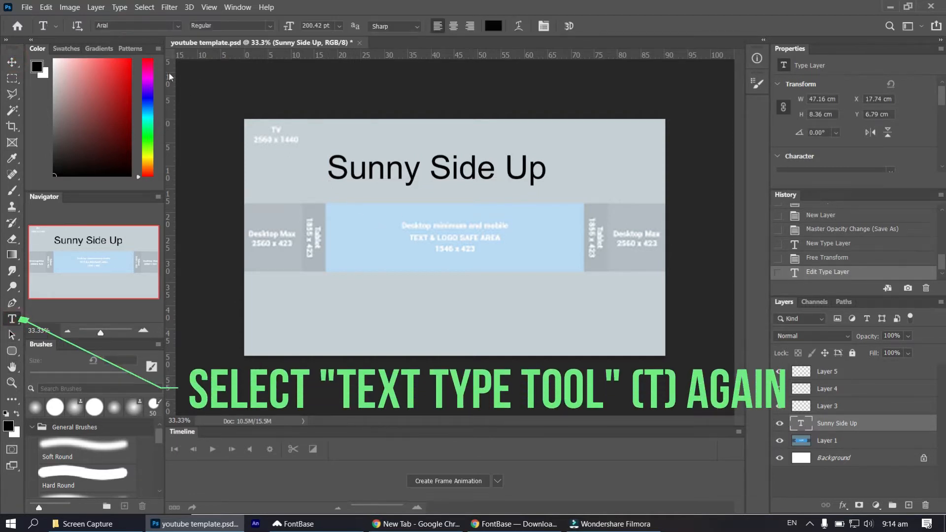
pyautogui.click(179, 27)
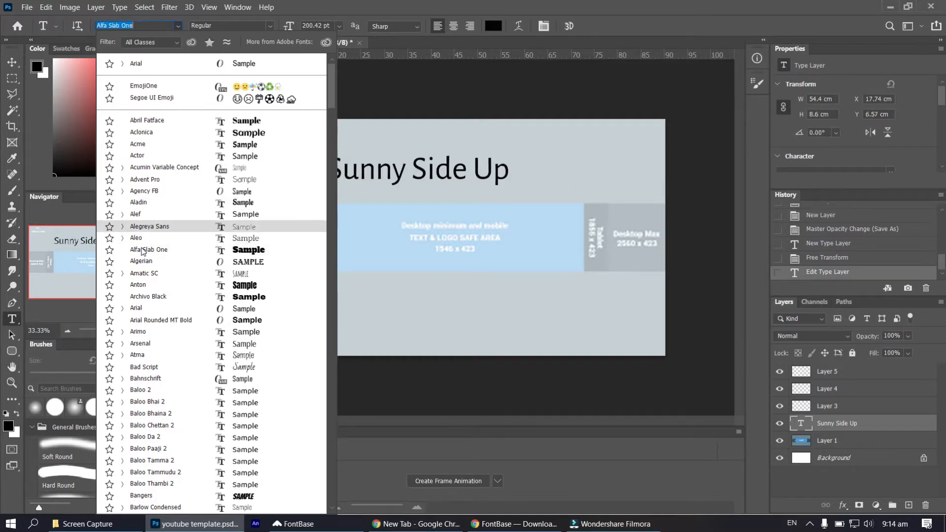
pyautogui.click(142, 250)
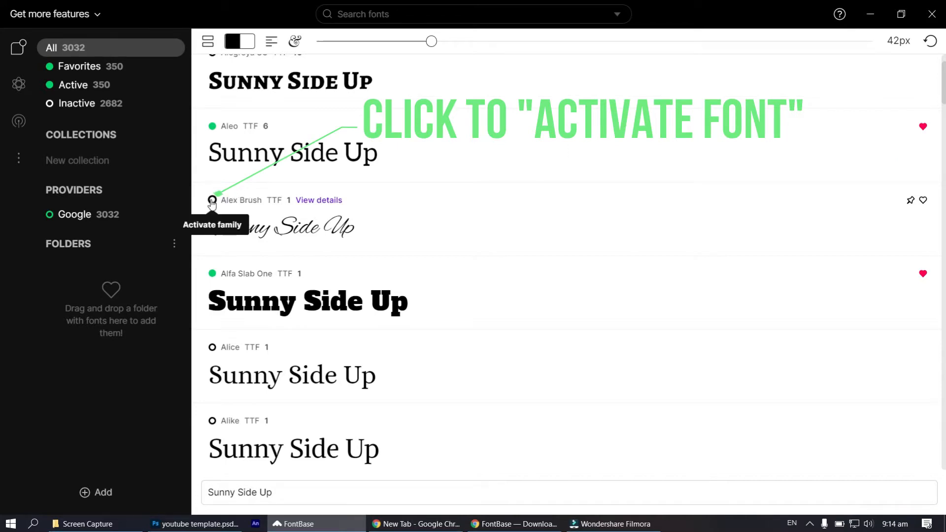
# - Switch to FontBase, activate the Alex Brush font family and add it to the favorites
pyautogui.click(212, 201)
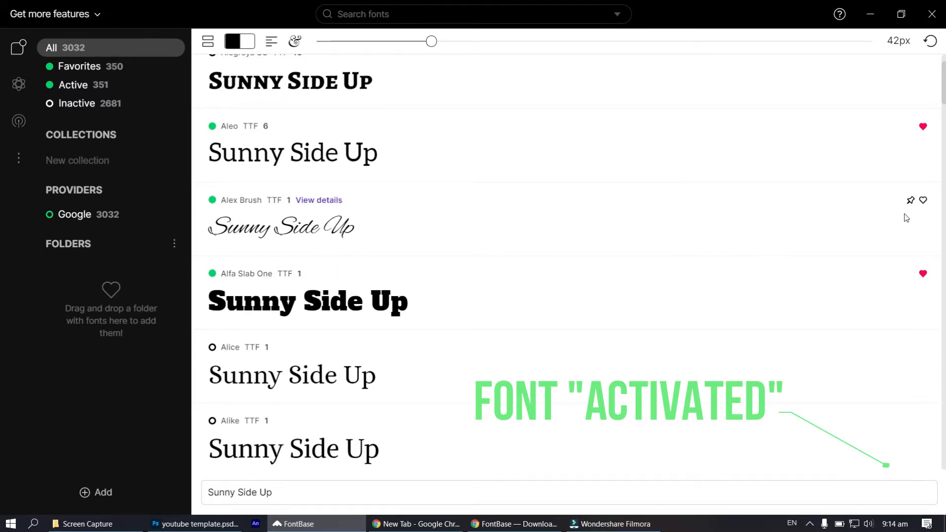
pyautogui.click(923, 201)
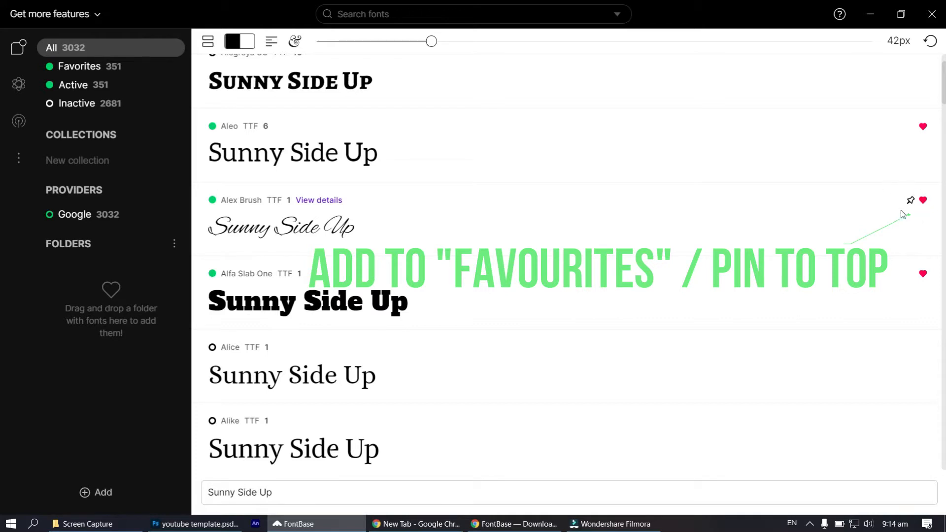
# - Pin Alex Brush above the font list and compare it with the fonts further down
pyautogui.click(910, 201)
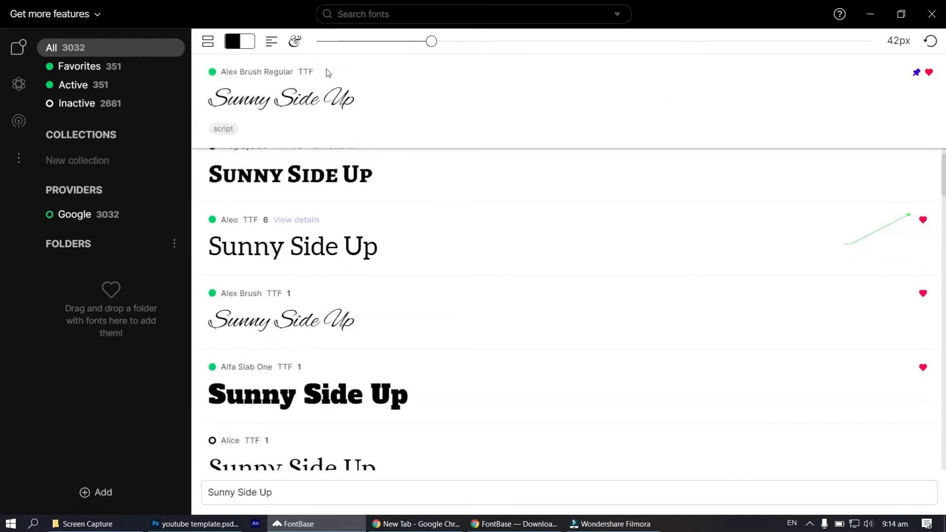
pyautogui.scroll(-5, 443, 271)
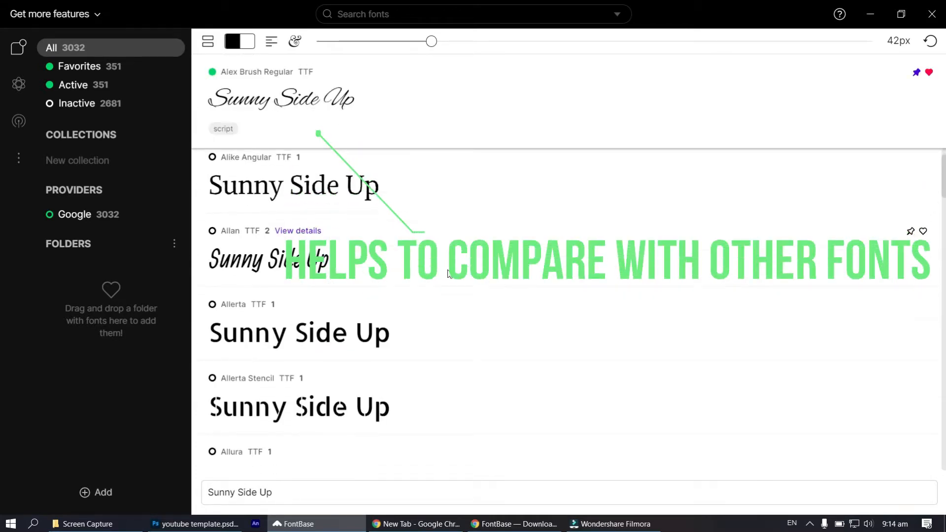
# - Switch to Photoshop and change the font of the "Sunny Side Up" text layer to Alex Brush
pyautogui.scroll(5, 449, 273)
pyautogui.scroll(-3, 450, 273)
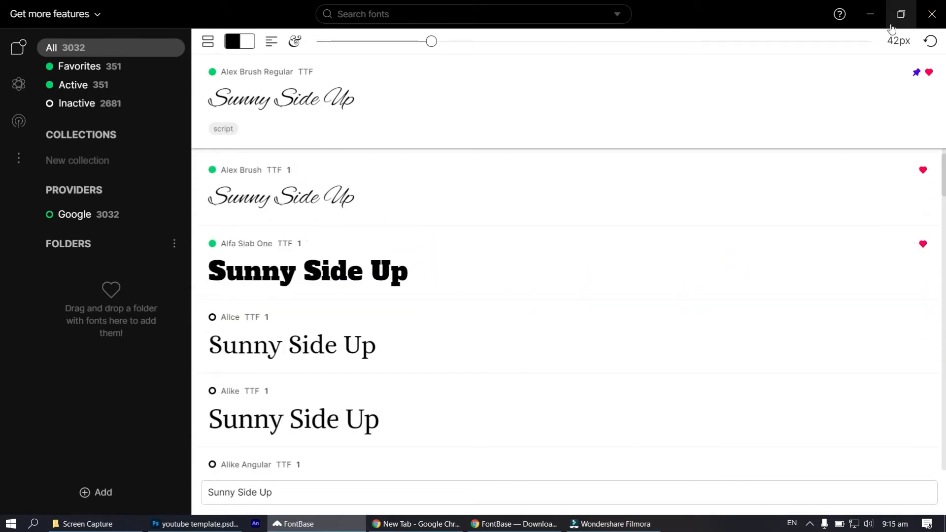
pyautogui.click(874, 18)
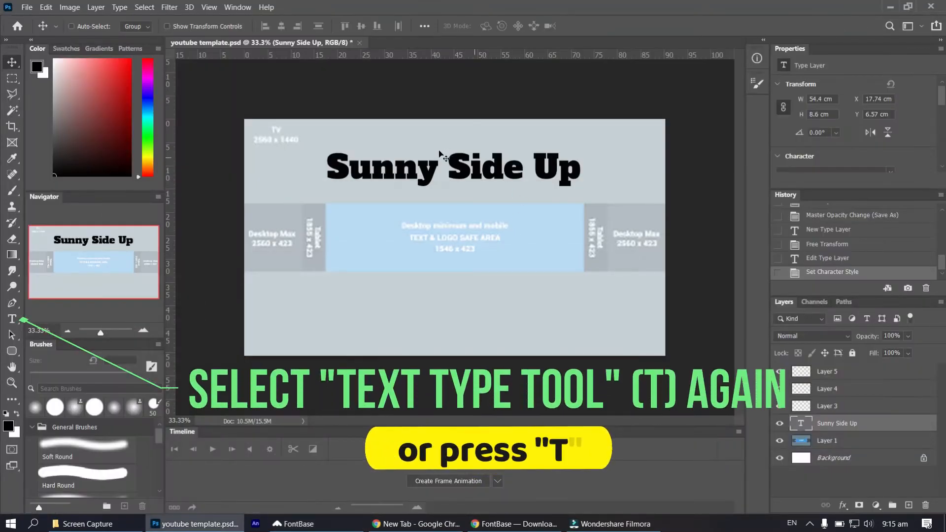
pyautogui.click(13, 317)
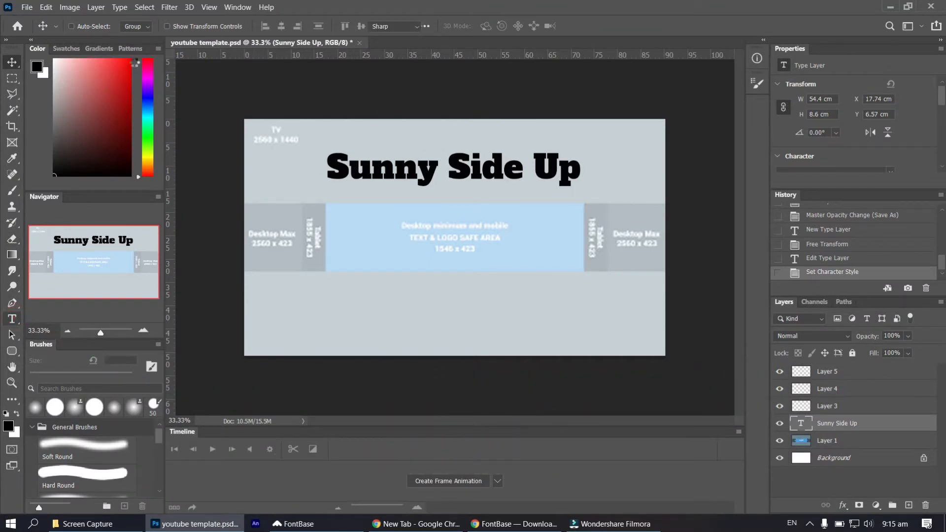
pyautogui.click(177, 27)
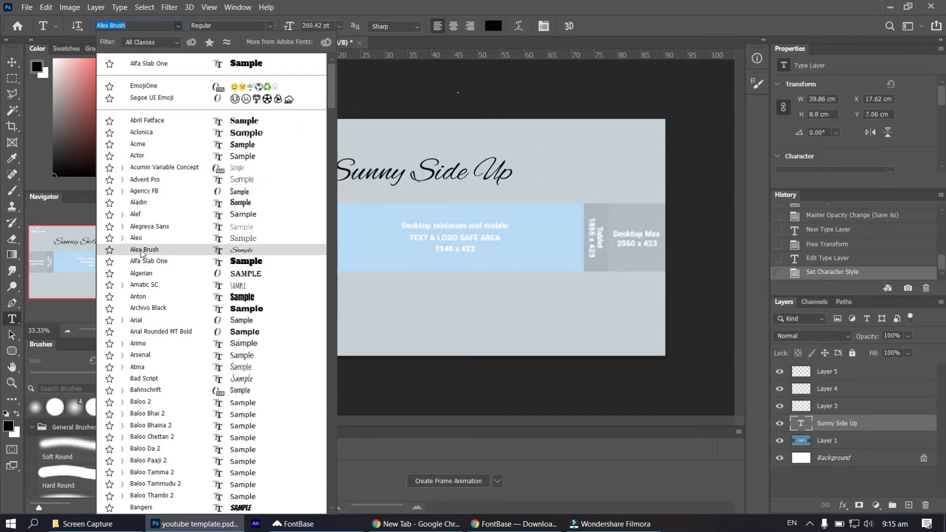
pyautogui.click(140, 249)
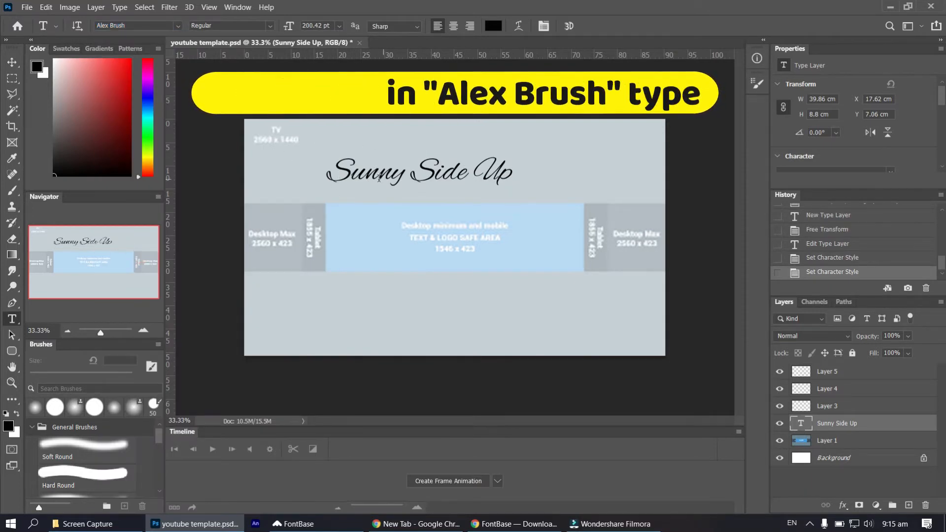
pyautogui.click(11, 62)
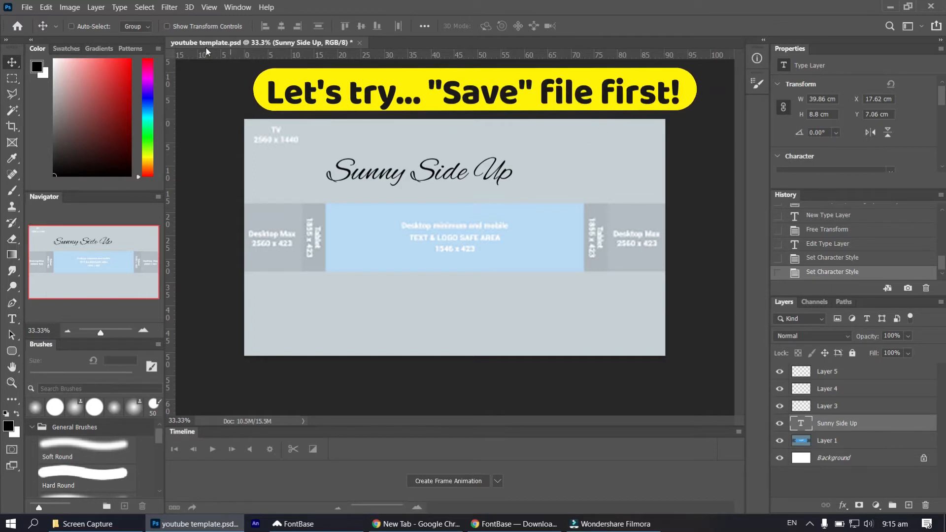
# - Save the YouTube template document and close both Photoshop and FontBase
pyautogui.click(27, 7)
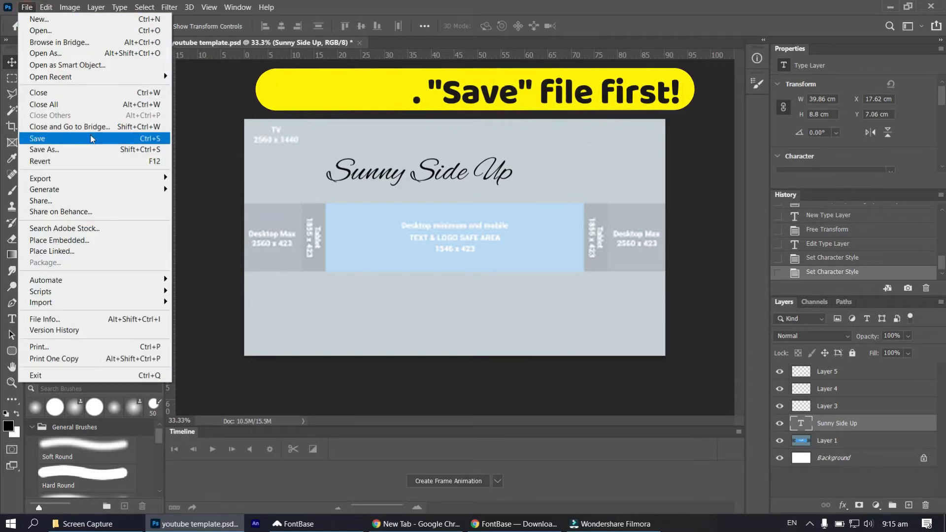
pyautogui.click(90, 136)
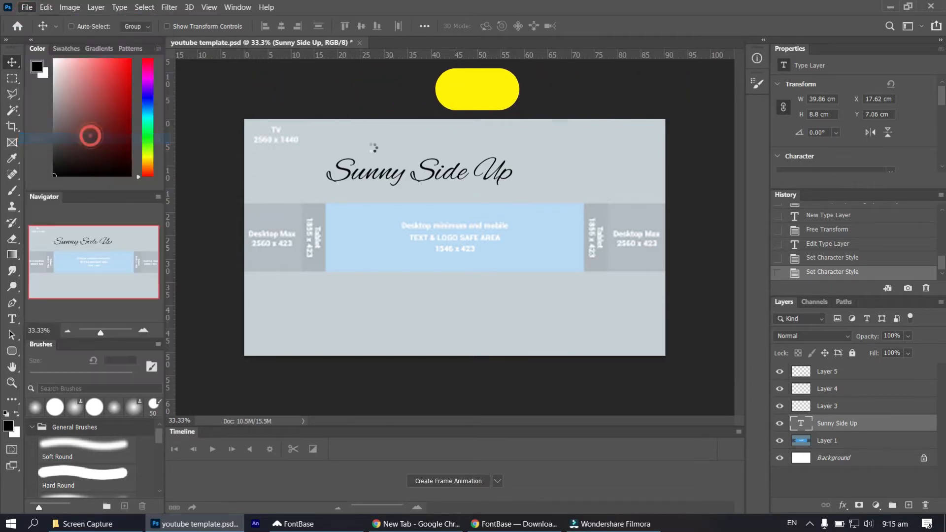
pyautogui.click(934, 7)
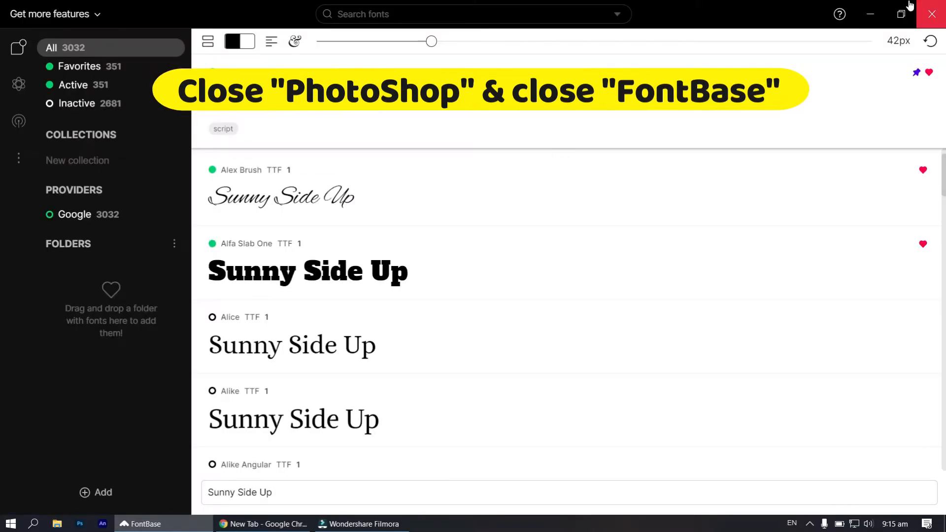
pyautogui.click(931, 11)
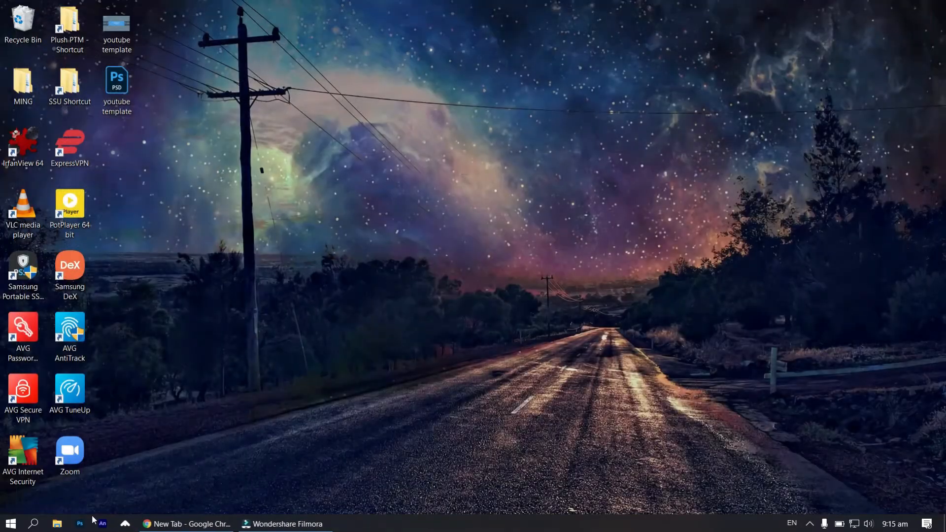
# - Reopen youtube template.psd in Photoshop with FontBase closed and try to free-transform the "Sunny Side Up" text layer
pyautogui.click(80, 524)
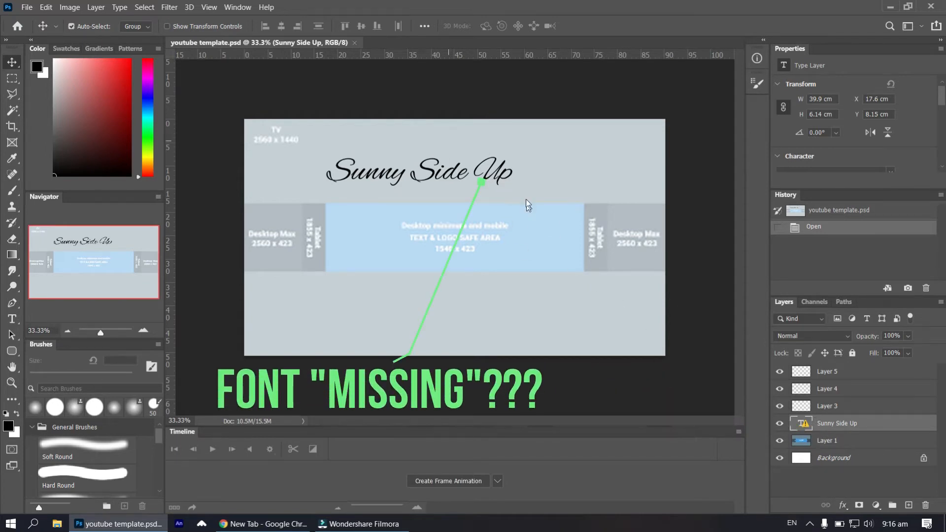
pyautogui.hotkey('ctrl', 't')
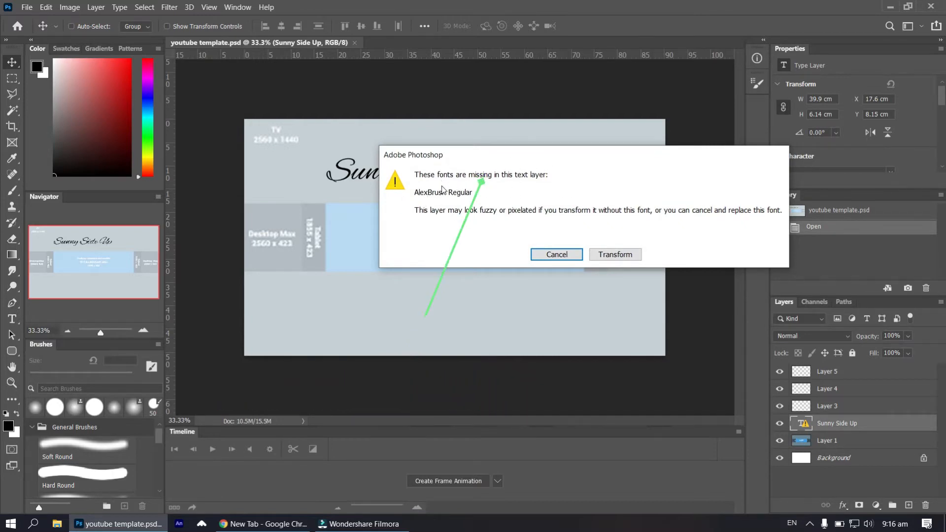
pyautogui.click(561, 256)
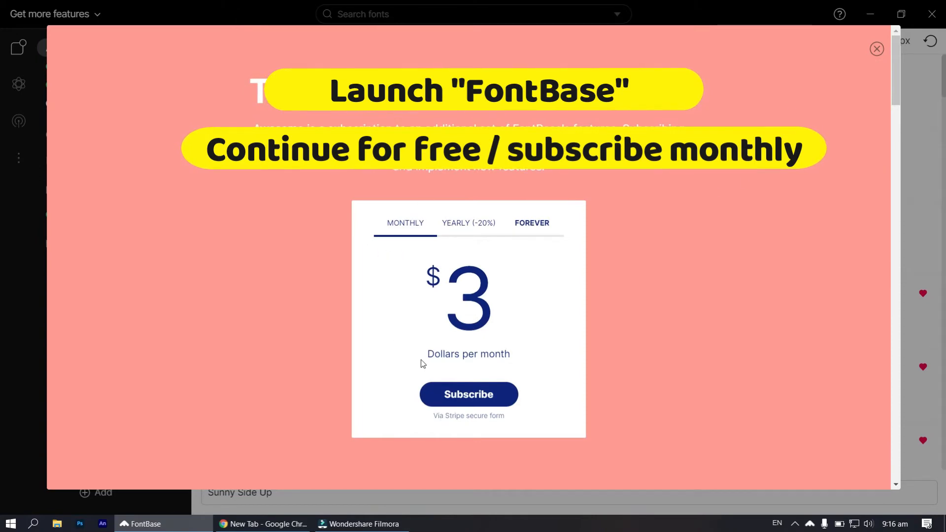
# - Relaunch FontBase, dismissing its subscription offer, and reopen youtube template.psd in Photoshop
pyautogui.click(877, 49)
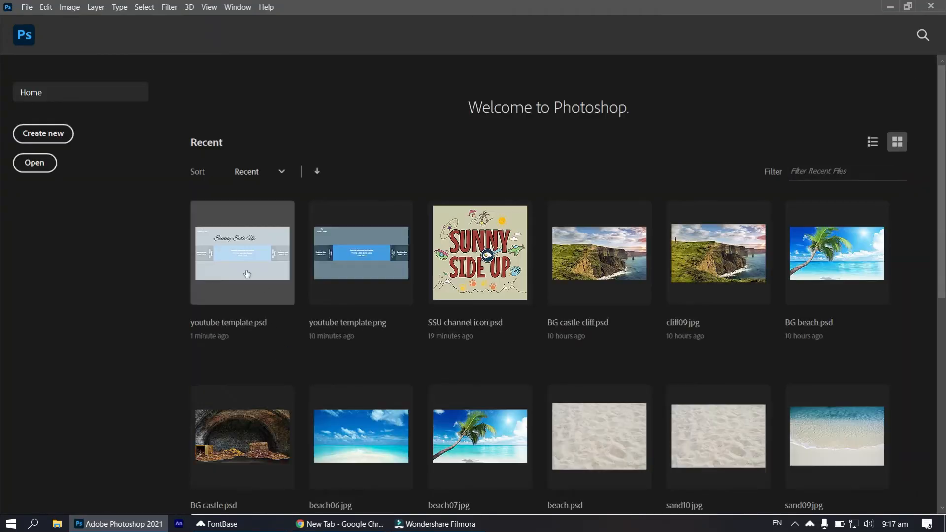
pyautogui.click(244, 267)
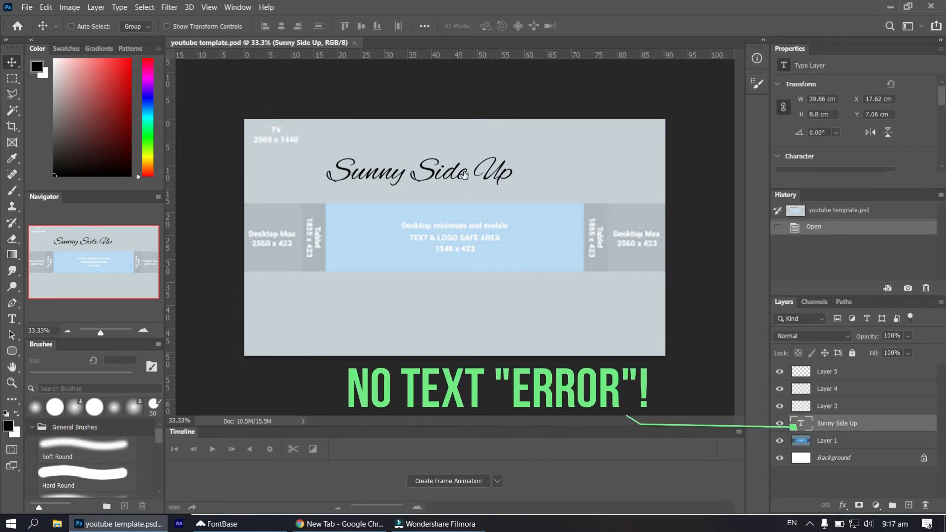
# - Free-transform the "Sunny Side Up" text to about 116% and reposition it centrally above the blue safe area
pyautogui.press('t')
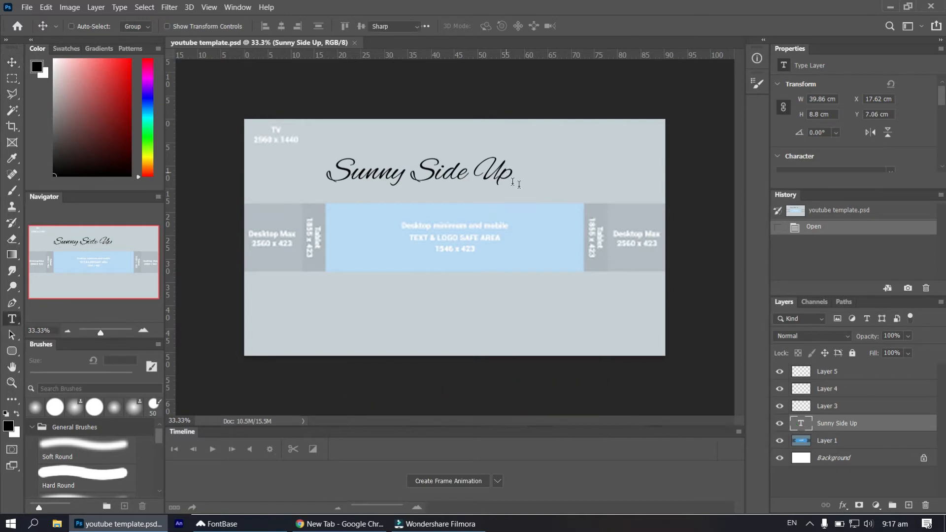
pyautogui.press('v')
pyautogui.hotkey('ctrl', 't')
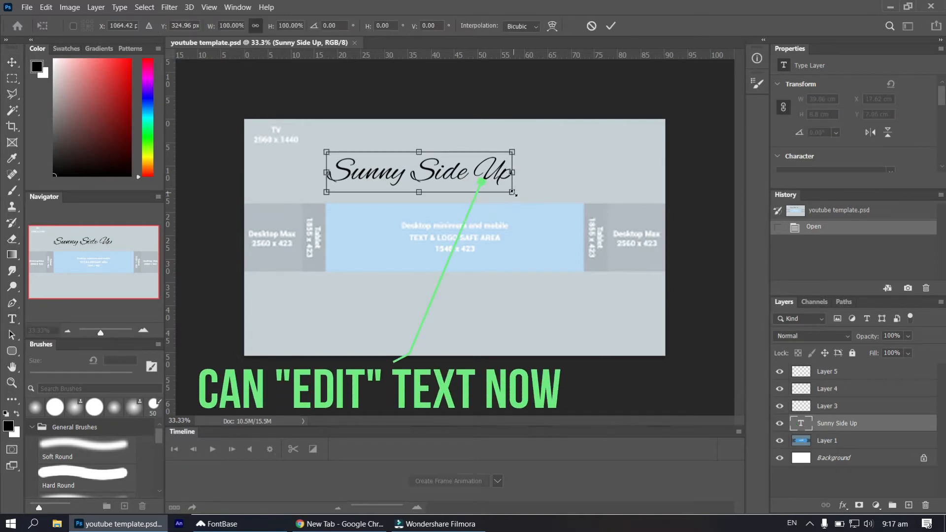
pyautogui.moveTo(513, 193); pyautogui.dragTo(502, 173)
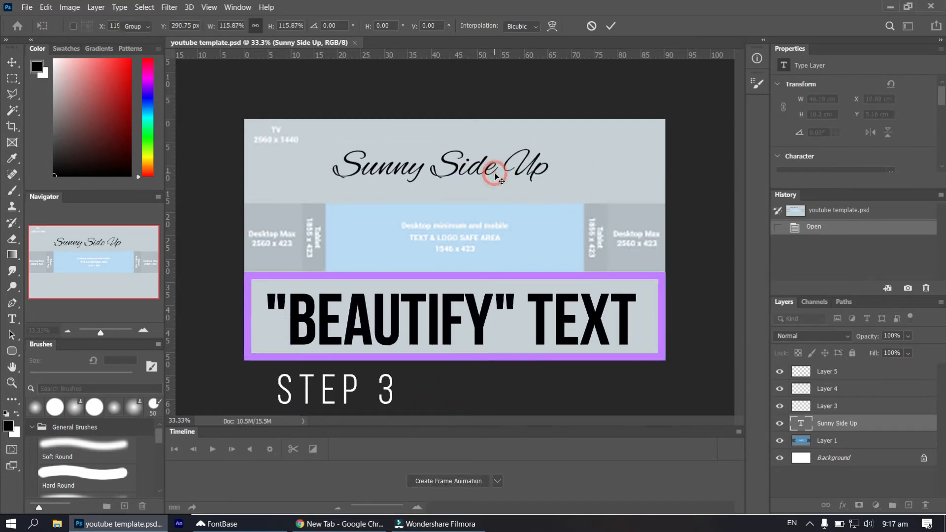
pyautogui.press('Return')
# - Set the colour of the "Sunny Side Up" text to bright blue, RGB 26, 55, 230
pyautogui.click(12, 319)
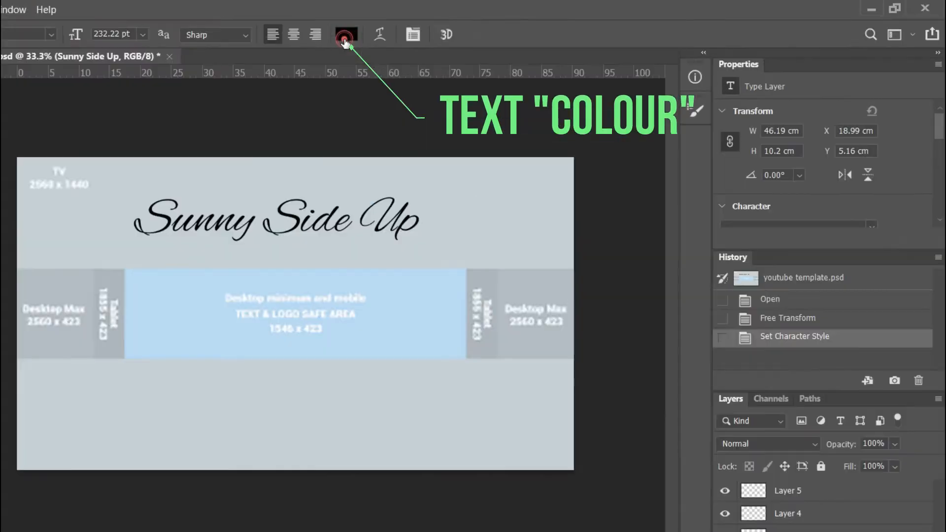
pyautogui.click(493, 26)
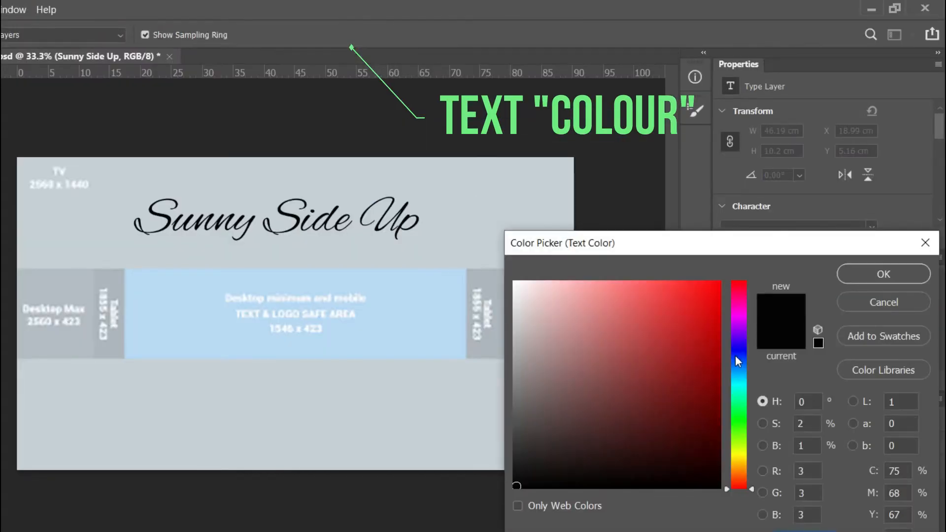
pyautogui.click(738, 356)
pyautogui.click(697, 301)
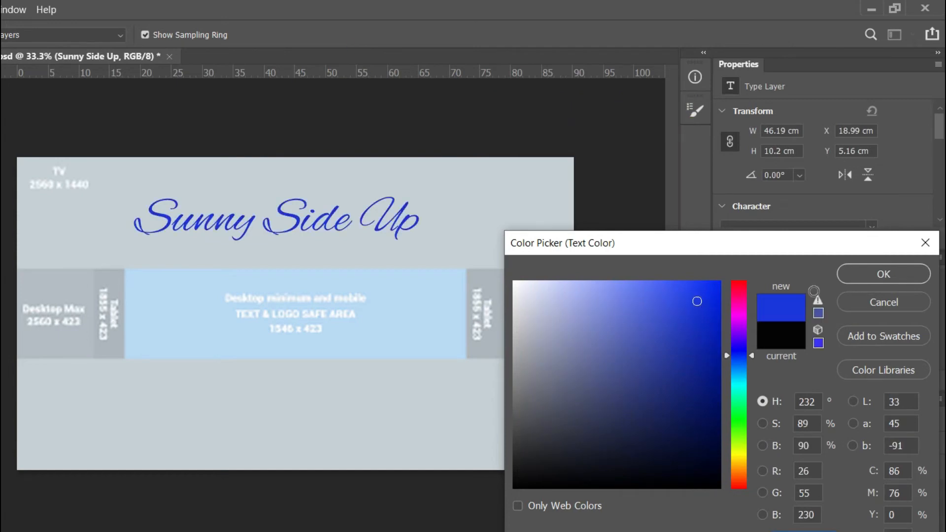
pyautogui.click(861, 281)
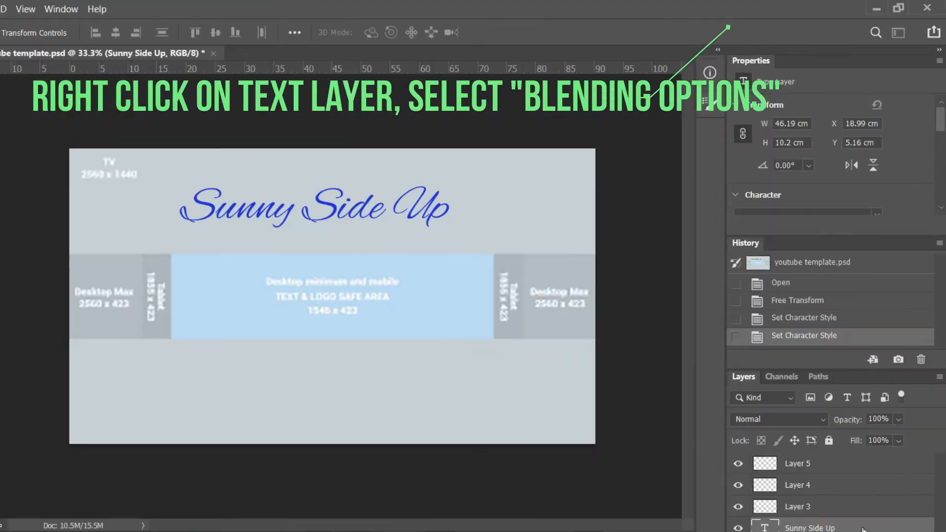
# - Open the Blending Options of the "Sunny Side Up" layer and enable the Stroke effect
pyautogui.rightClick(870, 424)
pyautogui.click(743, 24)
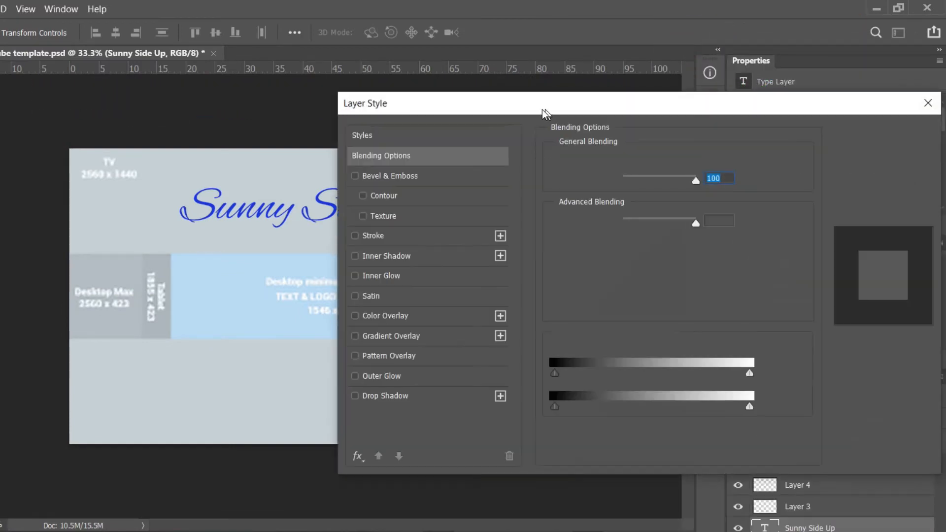
pyautogui.moveTo(542, 110)
pyautogui.mouseDown()
pyautogui.moveTo(638, 66)
pyautogui.moveTo(682, 62)
pyautogui.moveTo(660, 49)
pyautogui.mouseUp()
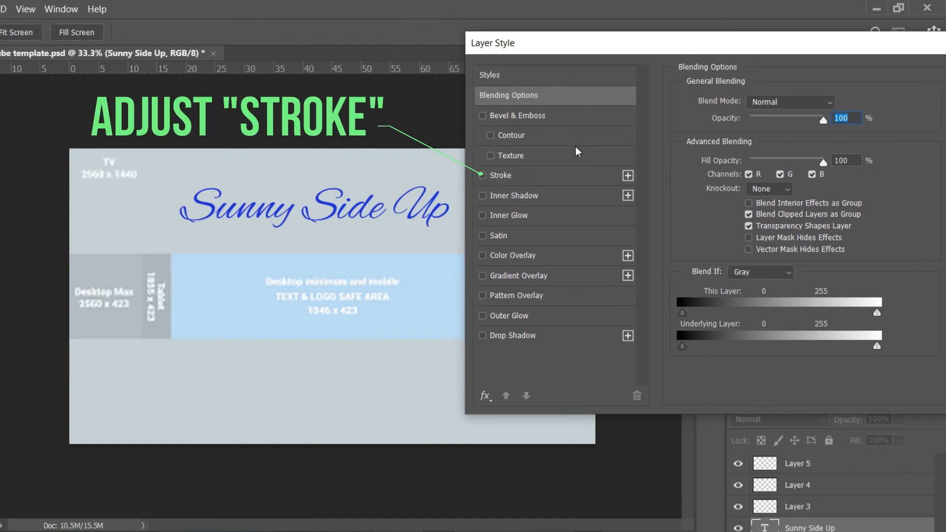
pyautogui.click(514, 177)
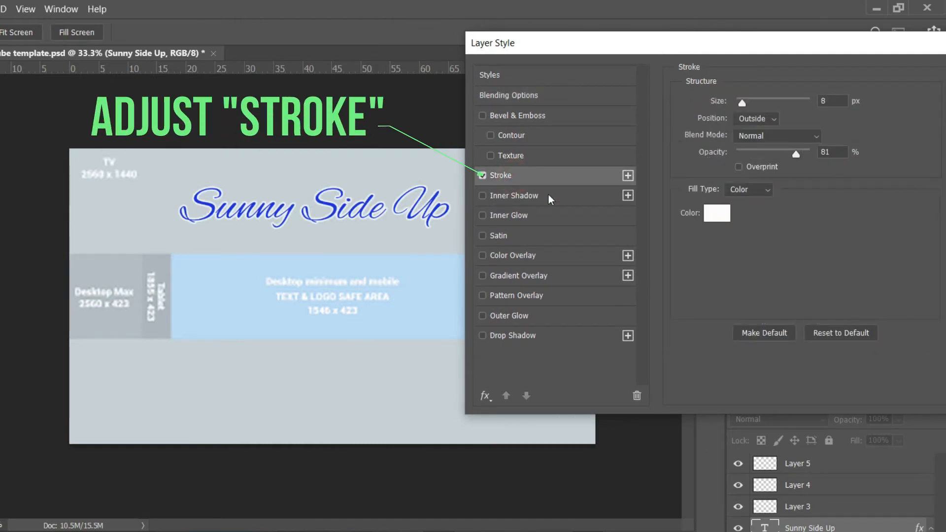
# - Try yellow #f8f51b and pink #f81b9d as the stroke colour, keep the pink, and try out the stroke size
pyautogui.click(719, 215)
pyautogui.click(751, 430)
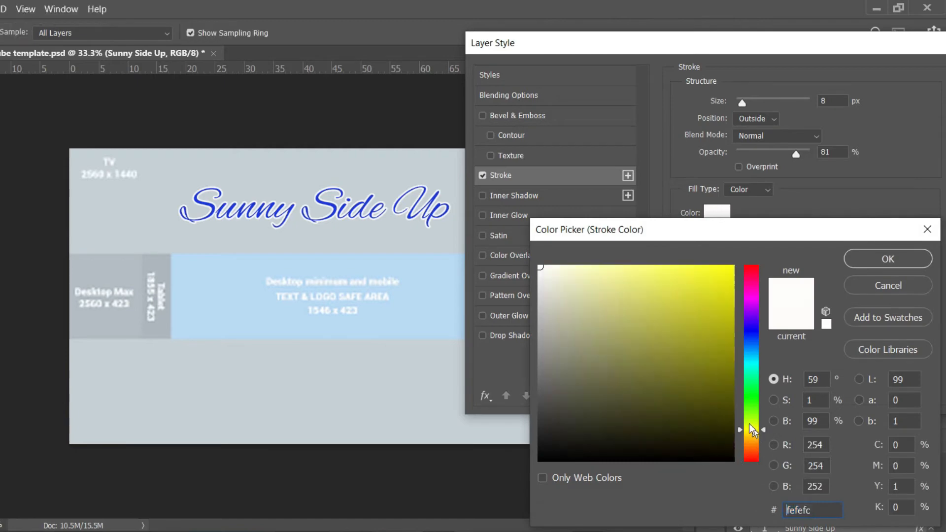
pyautogui.click(713, 271)
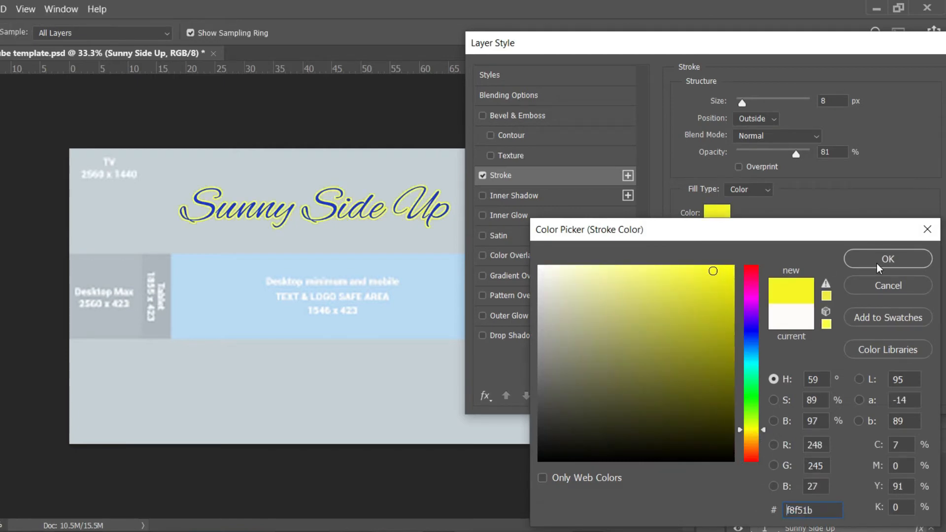
pyautogui.click(746, 285)
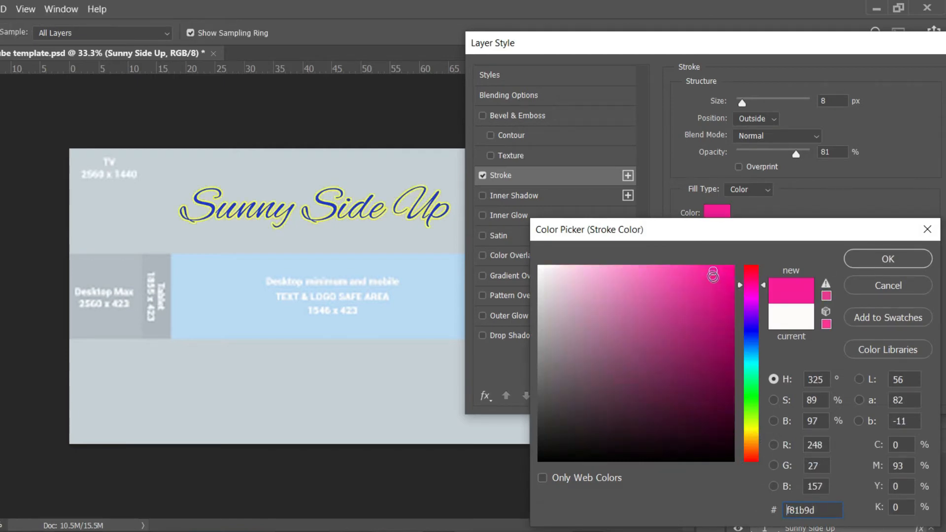
pyautogui.click(845, 260)
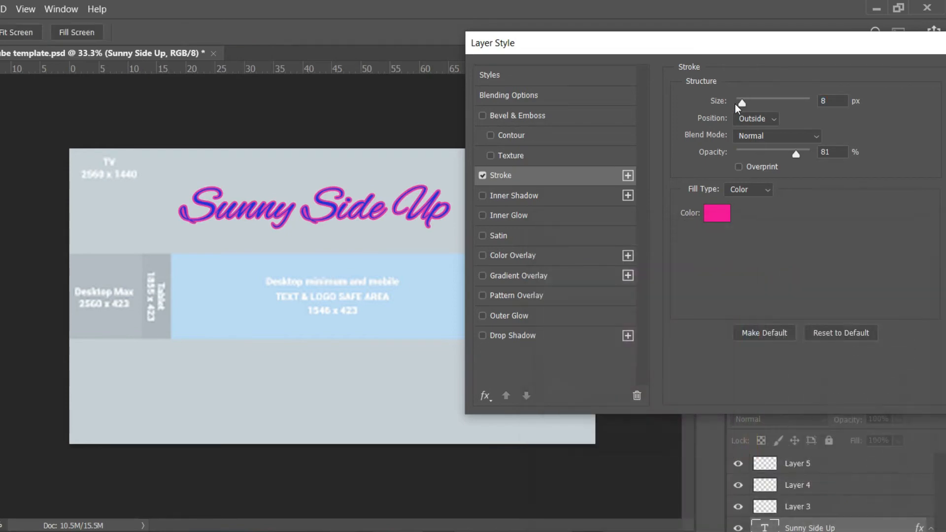
pyautogui.moveTo(742, 103)
pyautogui.mouseDown()
pyautogui.moveTo(752, 104)
pyautogui.moveTo(742, 105)
pyautogui.mouseUp()
# - Set the text's stroke colour to the near-white #f8f0f5
pyautogui.click(719, 215)
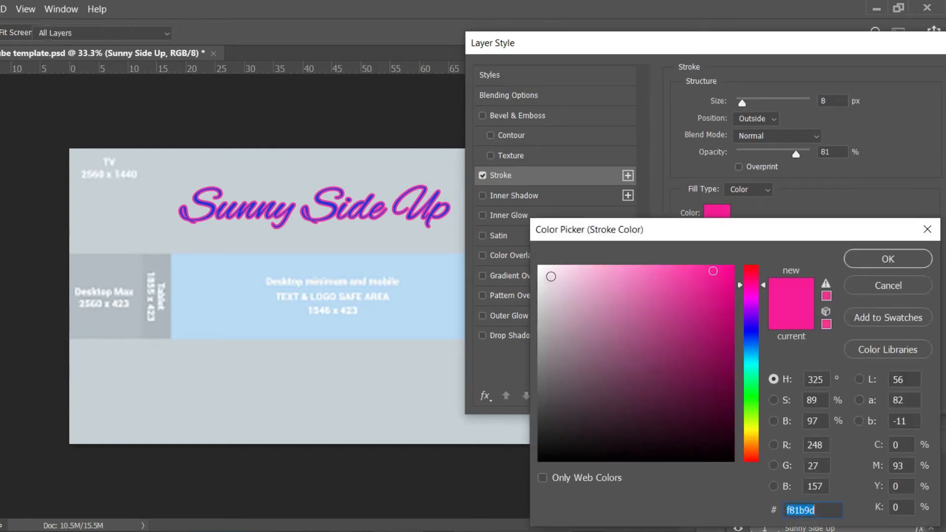
pyautogui.click(544, 271)
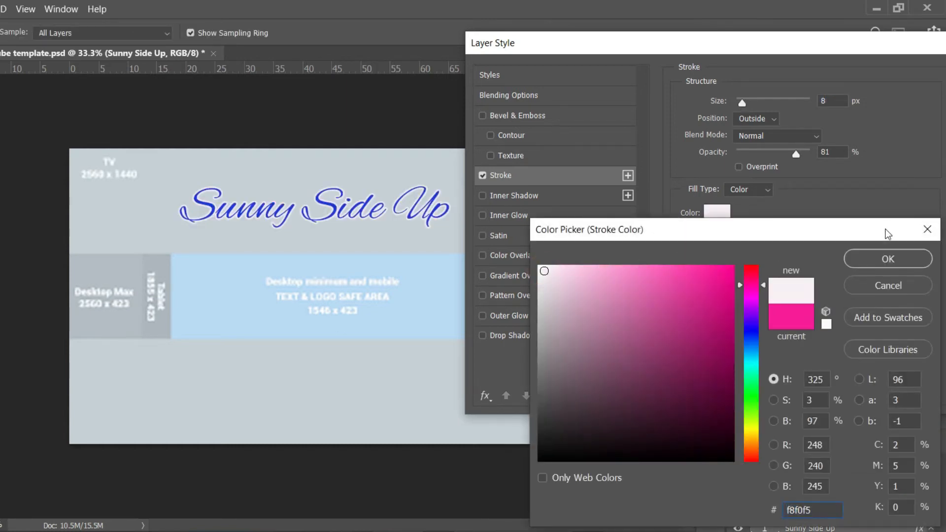
pyautogui.click(868, 256)
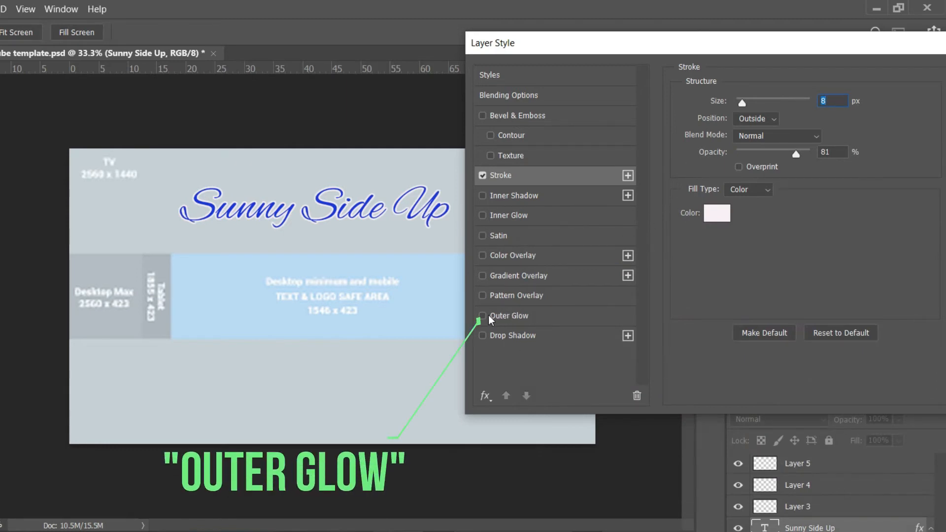
# - Enable the Outer Glow effect on the text layer and adjust the glow's spread and size
pyautogui.click(546, 316)
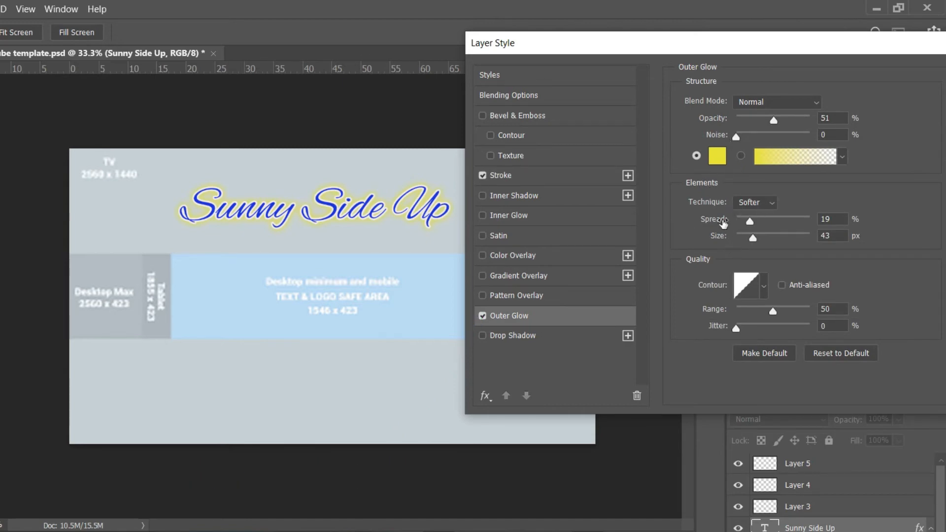
pyautogui.click(740, 156)
pyautogui.moveTo(752, 224)
pyautogui.mouseDown()
pyautogui.moveTo(767, 238)
pyautogui.moveTo(754, 238)
pyautogui.mouseUp()
# - Change the outer glow colour from yellow to a light pink-violet and fine-tune the glow's size
pyautogui.click(715, 158)
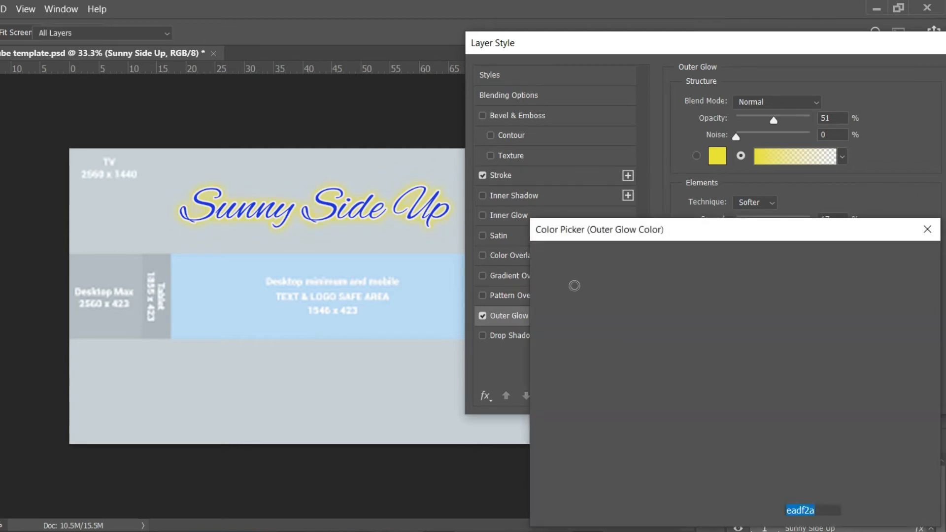
pyautogui.click(751, 302)
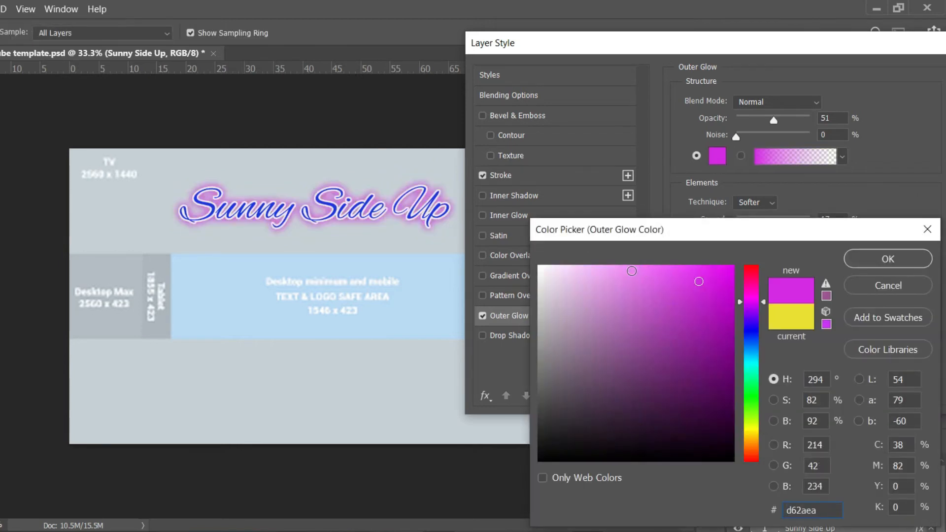
pyautogui.click(631, 270)
pyautogui.click(867, 252)
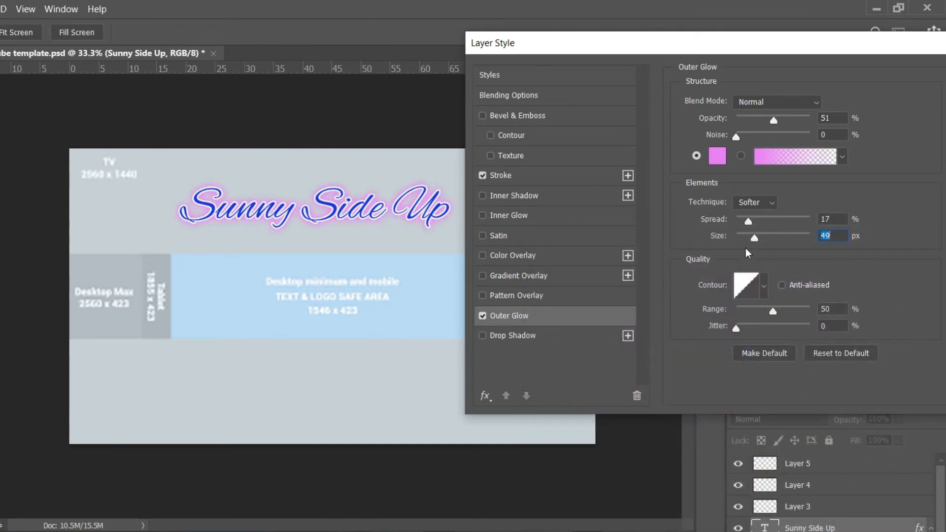
pyautogui.moveTo(757, 237)
pyautogui.mouseDown()
pyautogui.moveTo(766, 239)
pyautogui.moveTo(757, 238)
pyautogui.mouseUp()
# - Enable Drop Shadow with blend mode Normal, distance 44 px, spread 16% and size 43 px
pyautogui.click(517, 336)
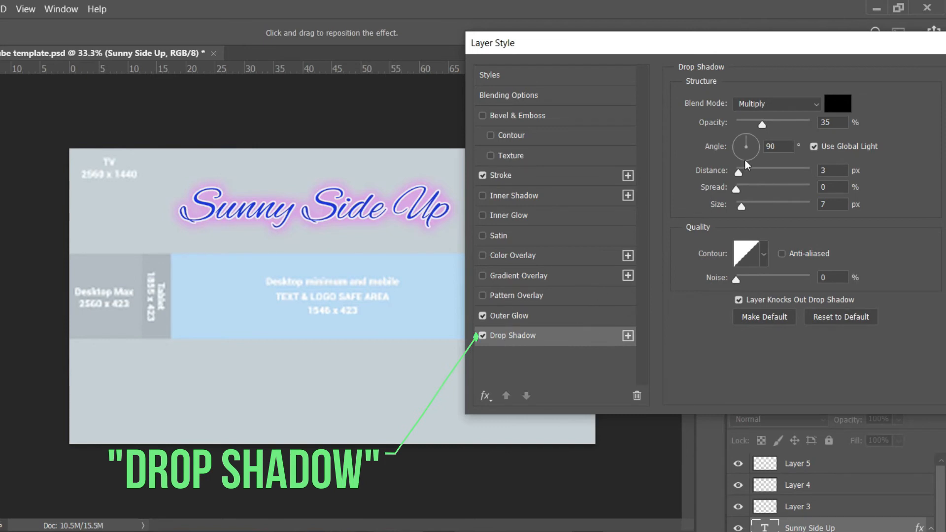
pyautogui.click(790, 102)
pyautogui.click(779, 117)
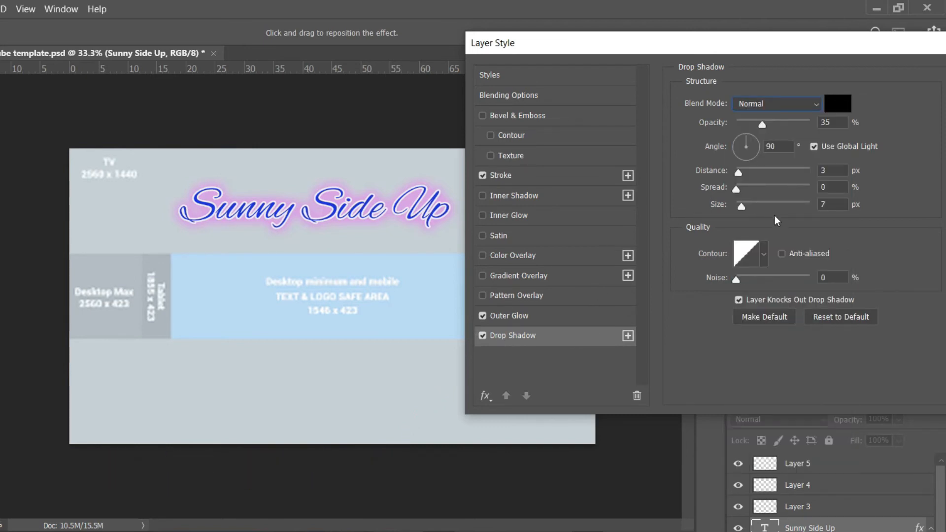
pyautogui.moveTo(752, 173)
pyautogui.mouseDown()
pyautogui.moveTo(748, 206)
pyautogui.moveTo(759, 203)
pyautogui.moveTo(746, 176)
pyautogui.moveTo(770, 176)
pyautogui.mouseUp()
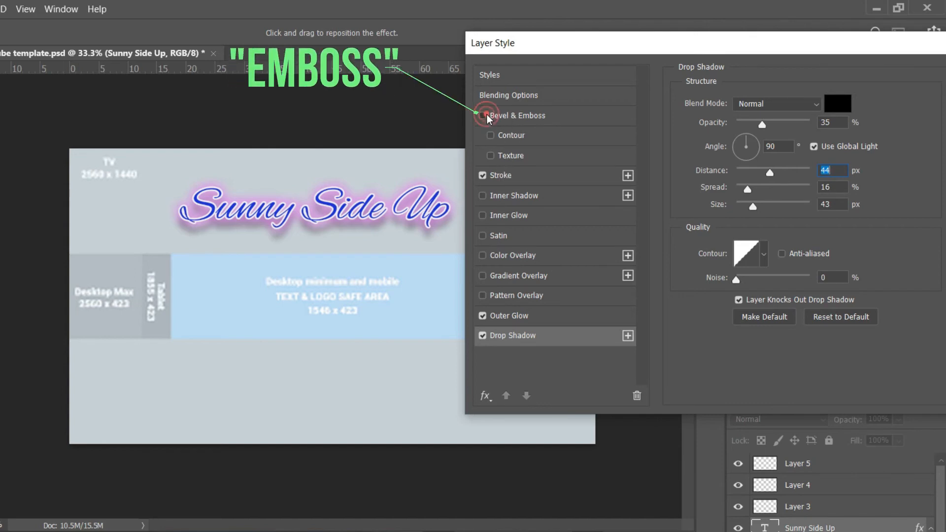
# - Enable Bevel & Emboss with style Emboss, size 38 px and soften 3 px, and apply the layer style
pyautogui.click(540, 117)
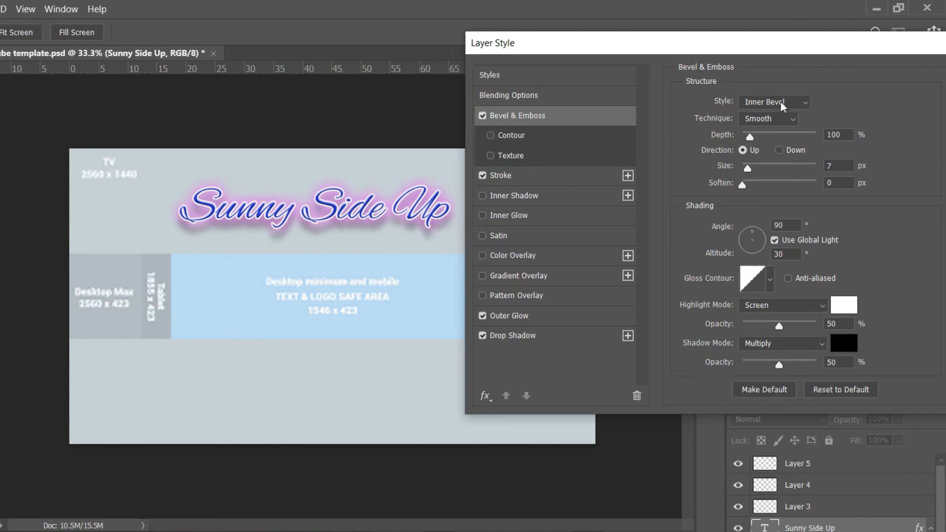
pyautogui.click(781, 103)
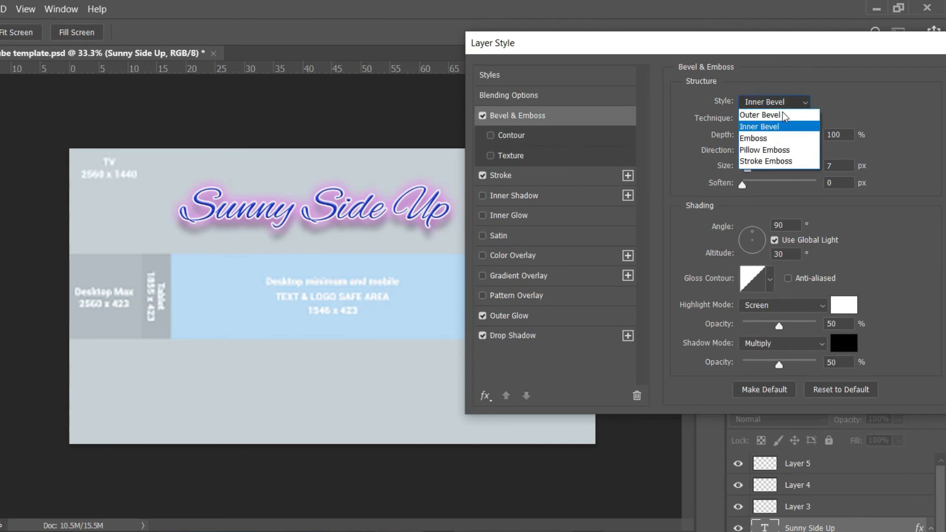
pyautogui.click(776, 137)
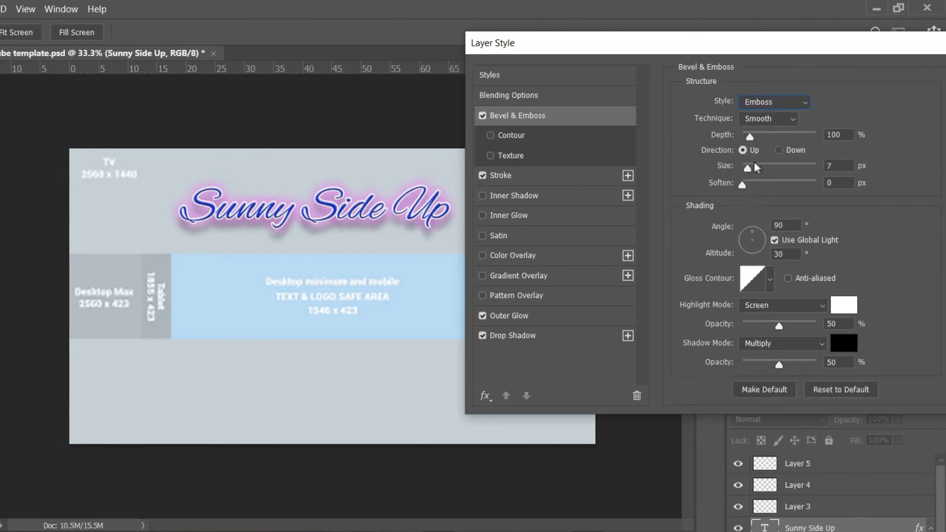
pyautogui.moveTo(746, 173); pyautogui.dragTo(761, 187)
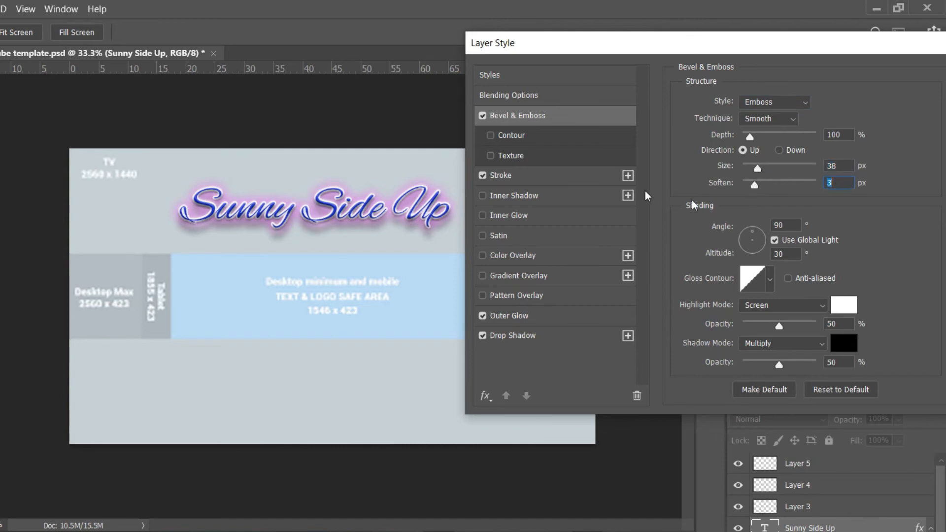
pyautogui.moveTo(734, 50); pyautogui.dragTo(628, 72)
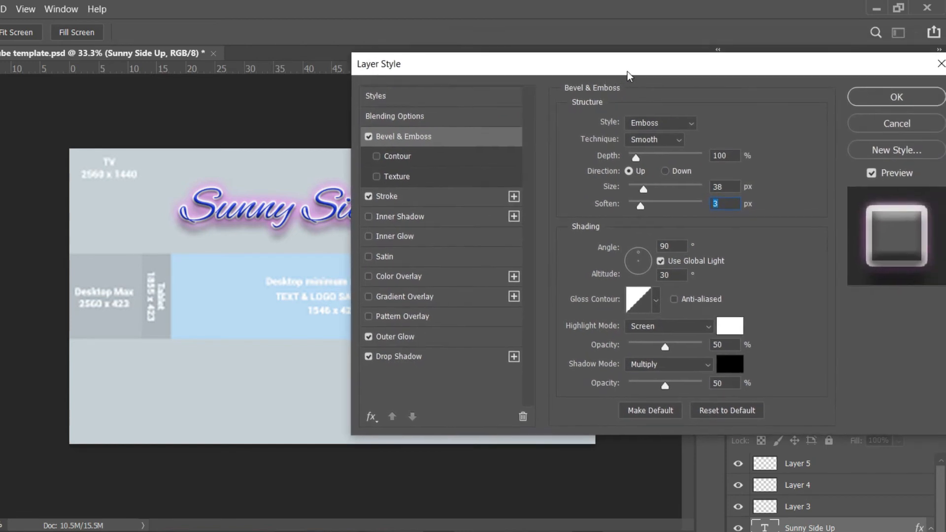
pyautogui.click(900, 97)
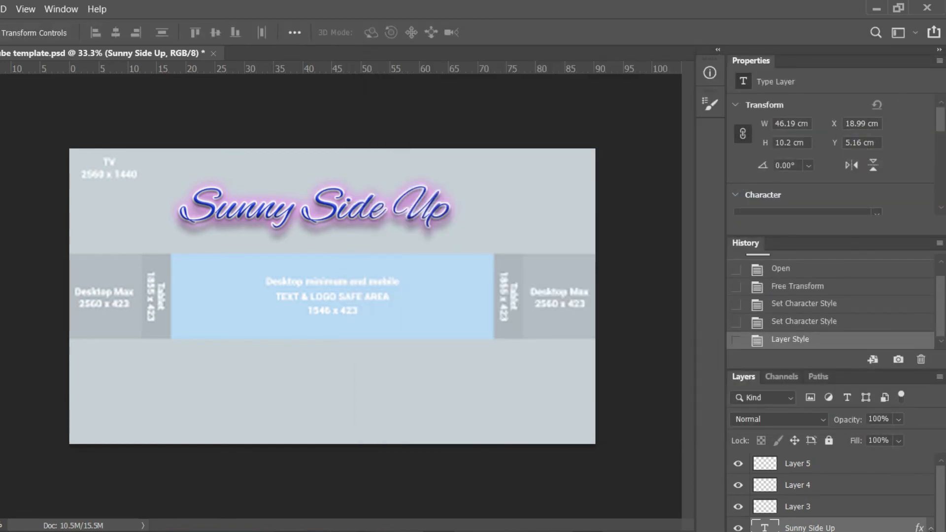
# - Duplicate the text layer as "Sunny Side Up copy" and rasterize the type of the copy
pyautogui.rightClick(871, 529)
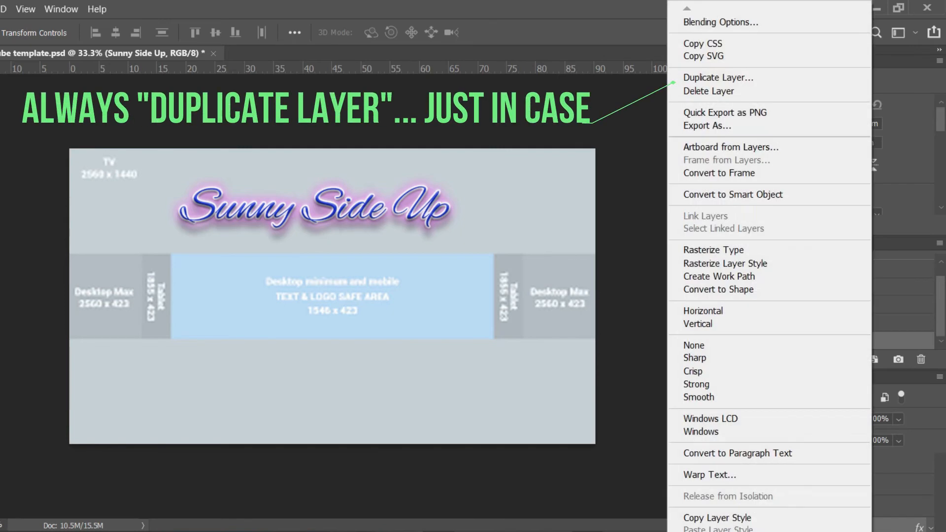
pyautogui.click(772, 79)
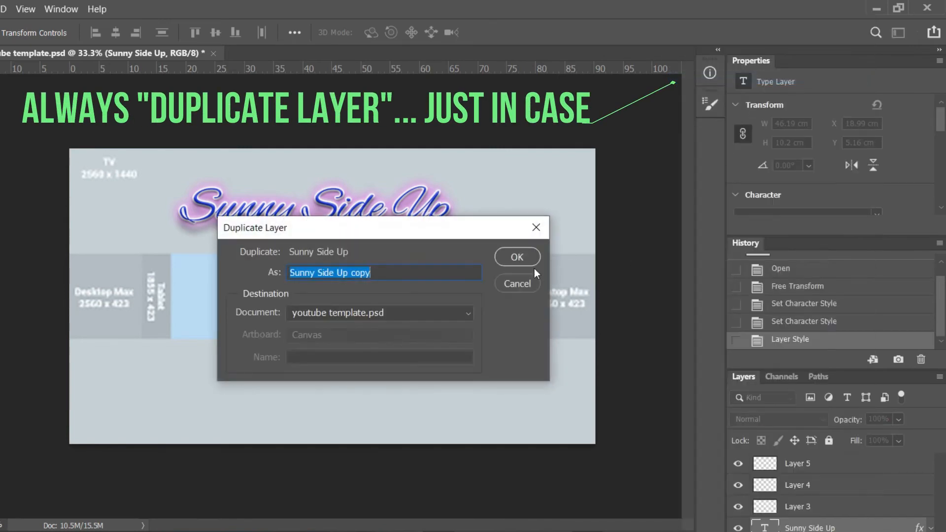
pyautogui.click(517, 257)
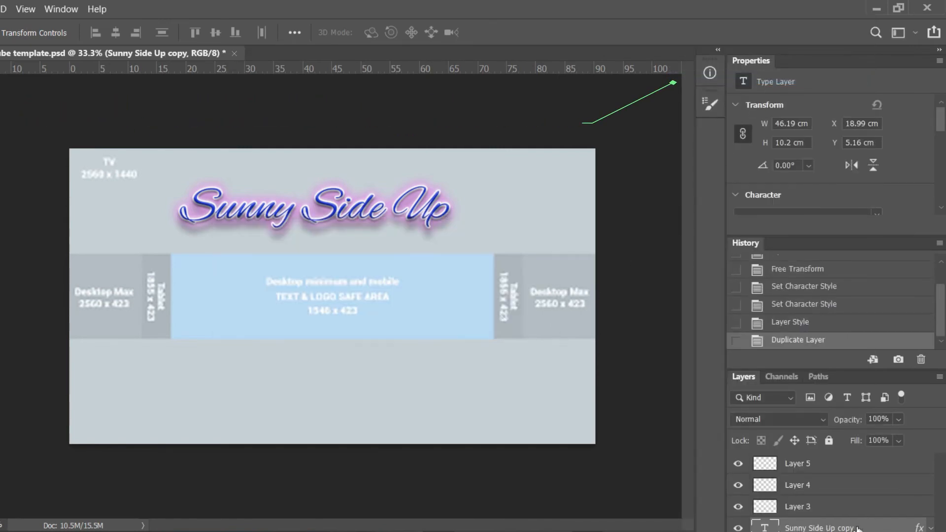
pyautogui.rightClick(858, 528)
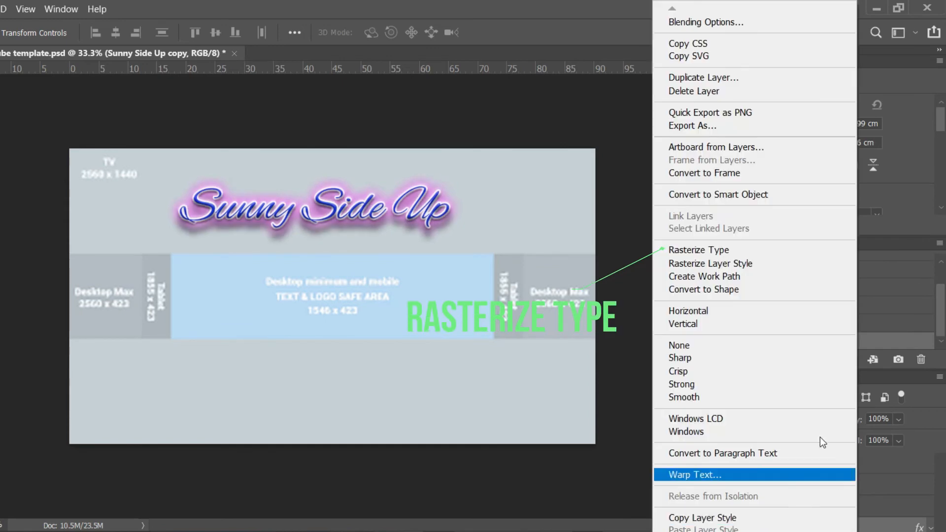
pyautogui.click(765, 255)
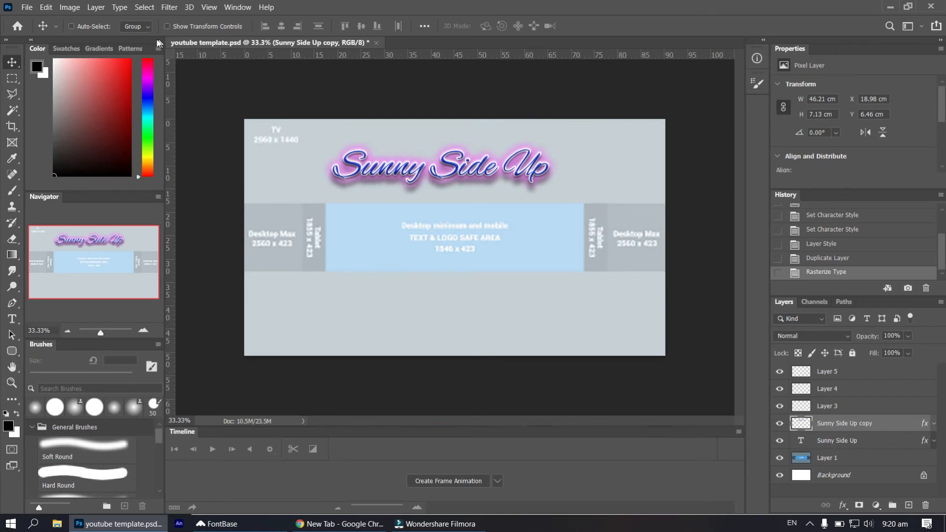
pyautogui.click(68, 8)
pyautogui.moveTo(78, 36)
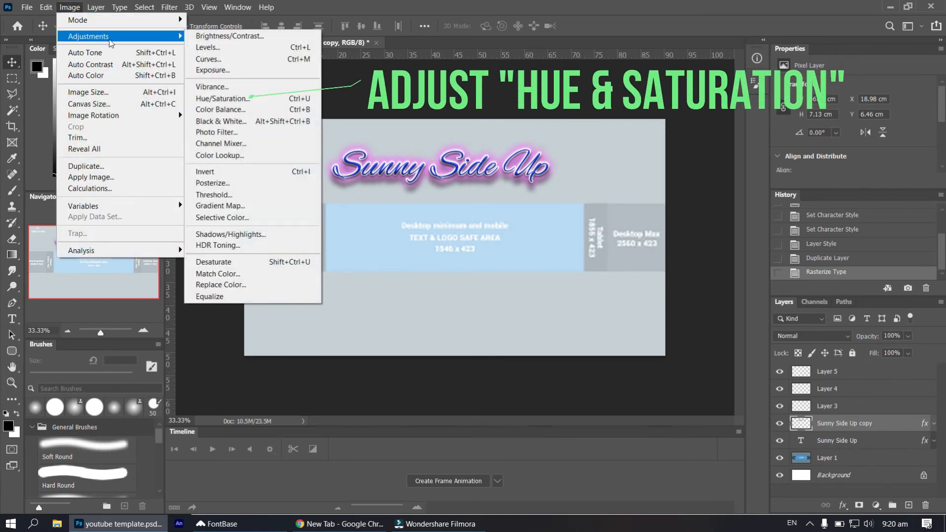
pyautogui.click(230, 99)
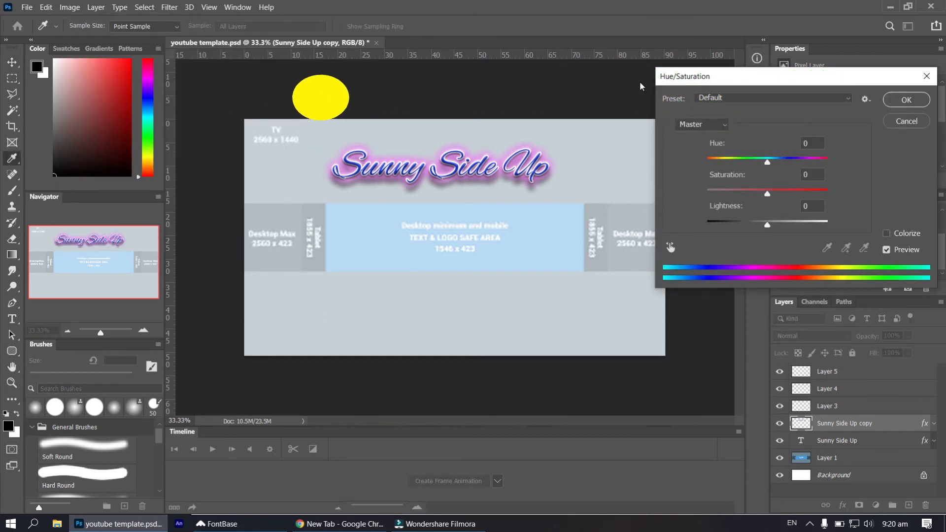
pyautogui.click(927, 76)
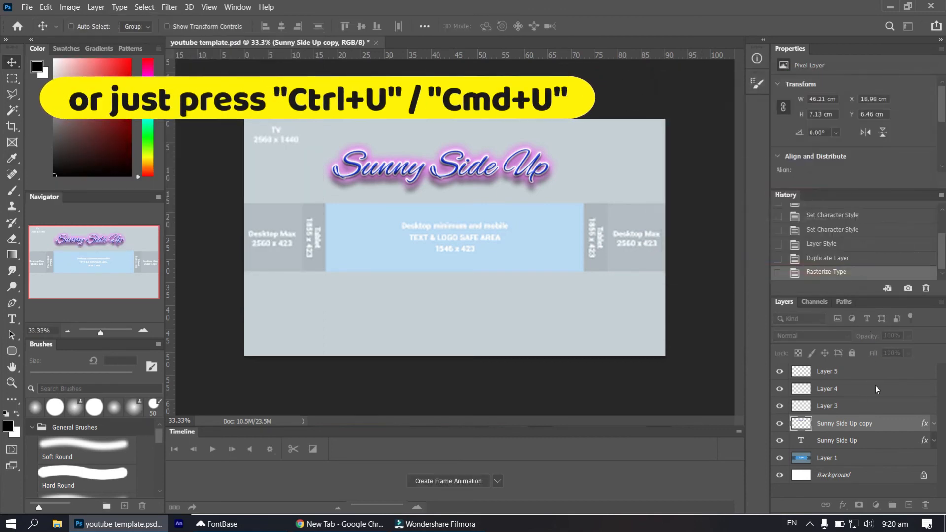
# - Apply a Hue/Saturation adjustment to the rasterized copy with hue +27, saturation +59 and a slightly raised lightness
pyautogui.hotkey('ctrl', 'u')
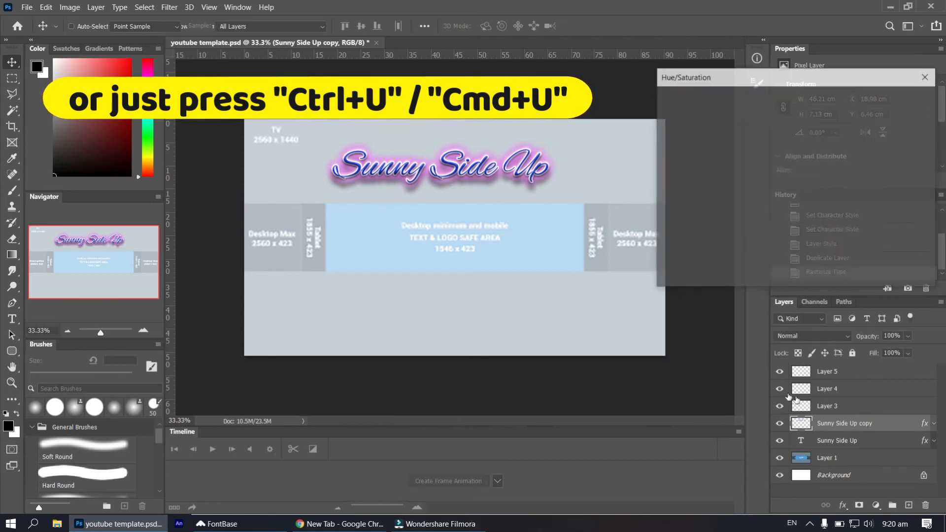
pyautogui.moveTo(768, 164)
pyautogui.mouseDown()
pyautogui.moveTo(693, 169)
pyautogui.moveTo(804, 164)
pyautogui.moveTo(785, 167)
pyautogui.mouseUp()
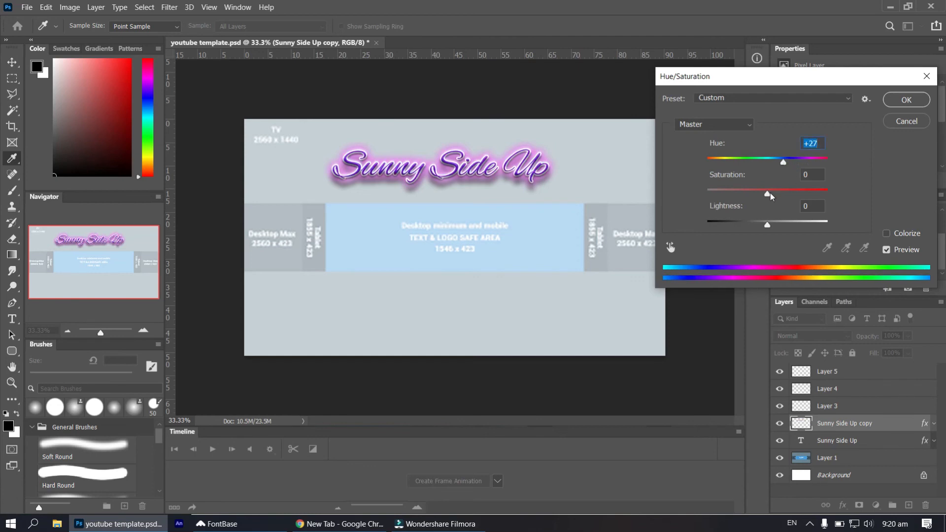
pyautogui.moveTo(724, 197); pyautogui.dragTo(708, 197)
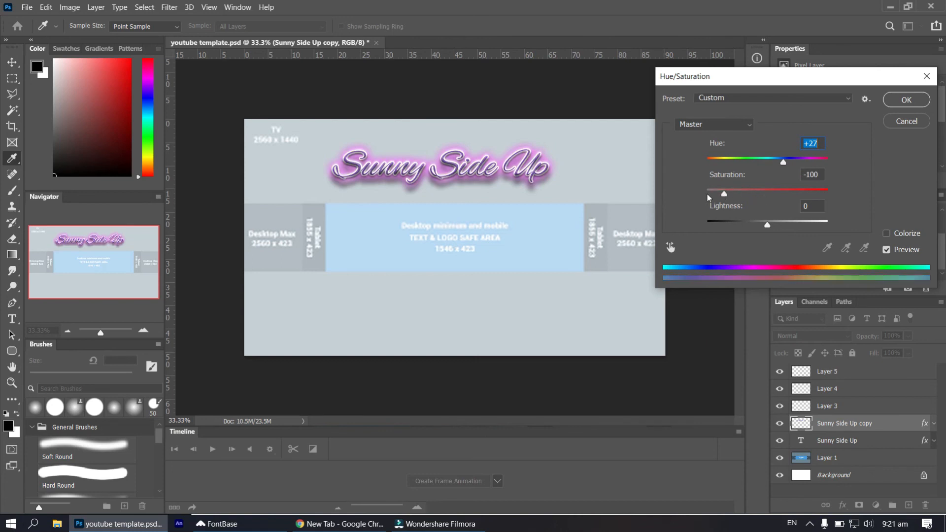
pyautogui.moveTo(788, 197); pyautogui.dragTo(823, 194)
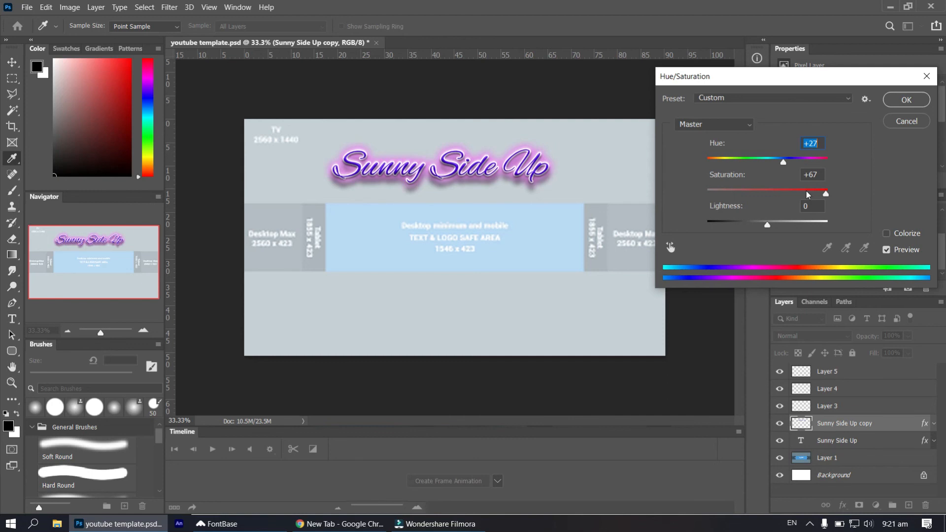
pyautogui.click(741, 226)
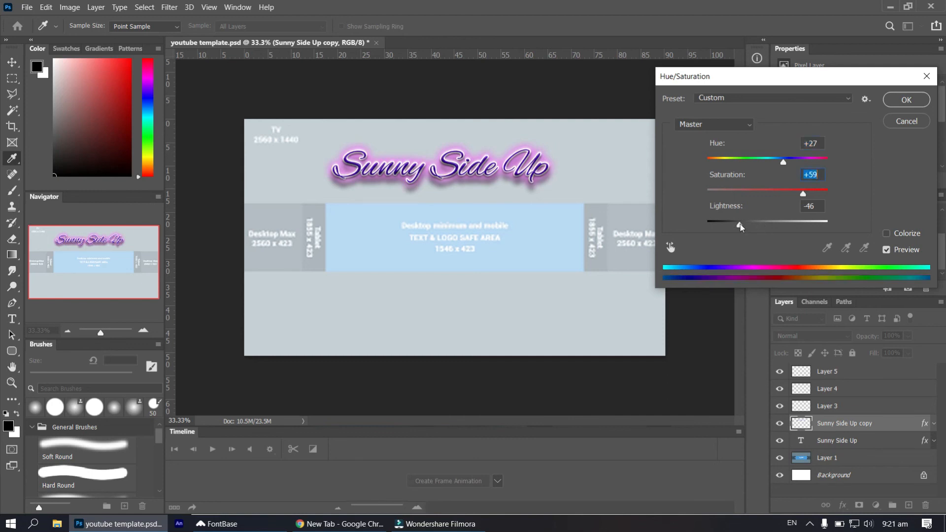
pyautogui.click(779, 226)
pyautogui.click(901, 100)
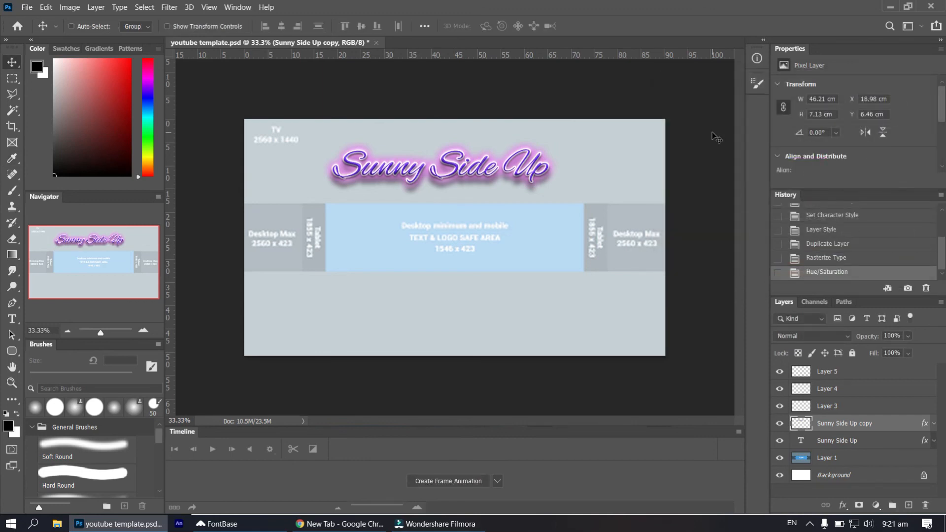
pyautogui.click(71, 8)
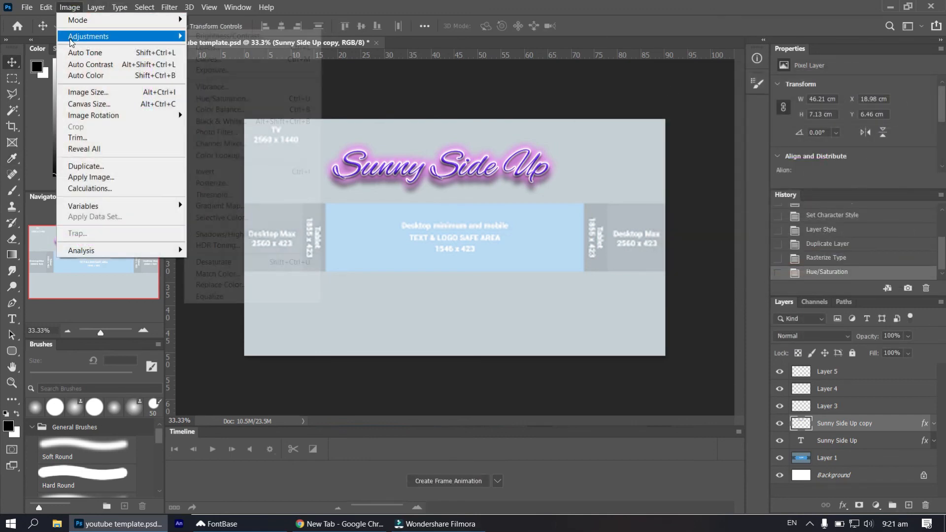
pyautogui.moveTo(148, 36)
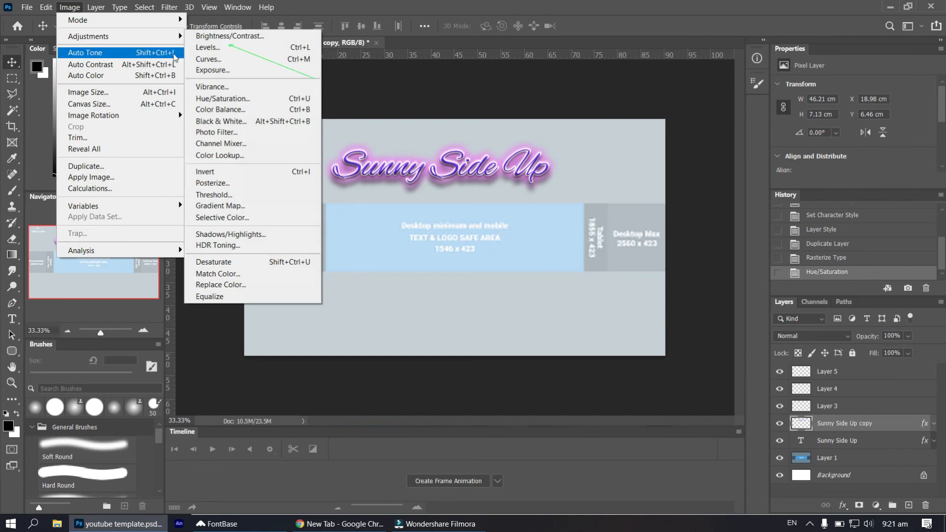
pyautogui.click(211, 48)
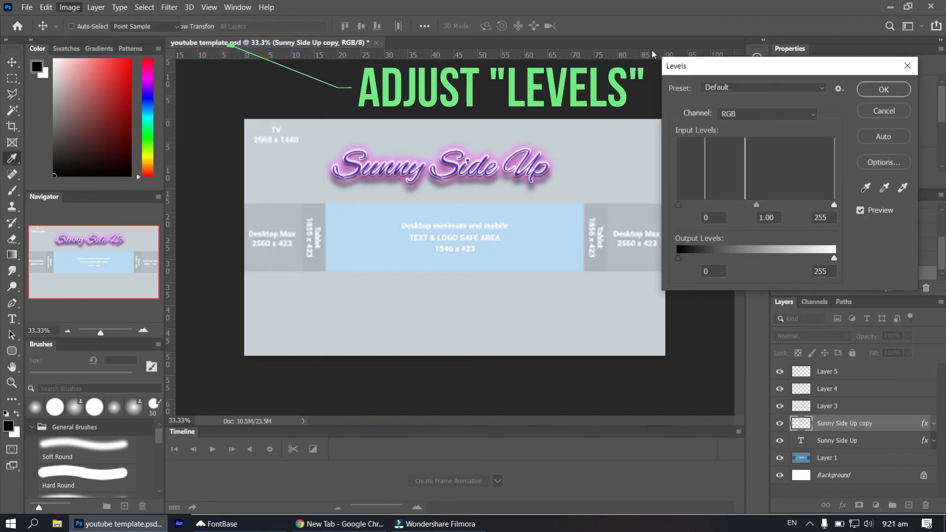
pyautogui.press('Escape')
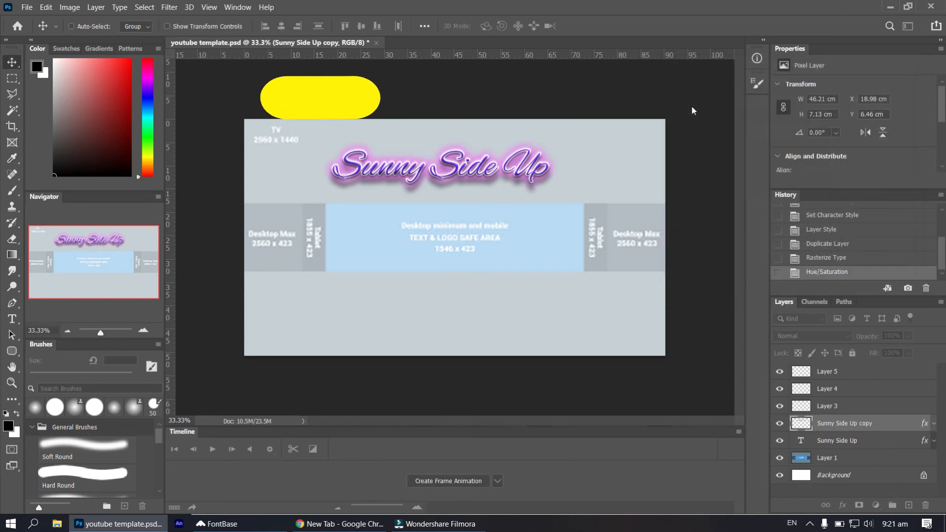
# - Apply a Levels adjustment to the rasterized copy with input black point 91, midtones 0.96 and white point 255
pyautogui.hotkey('ctrl', 'l')
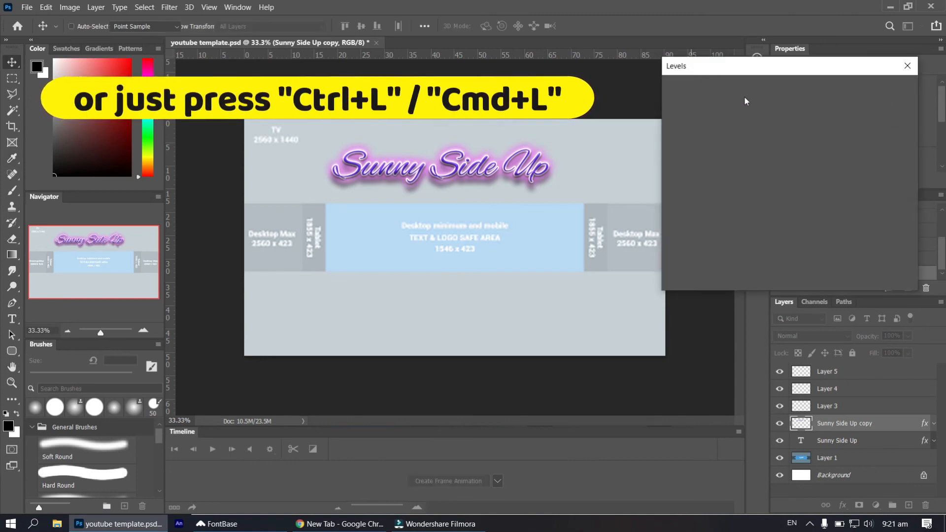
pyautogui.moveTo(756, 209); pyautogui.dragTo(696, 209)
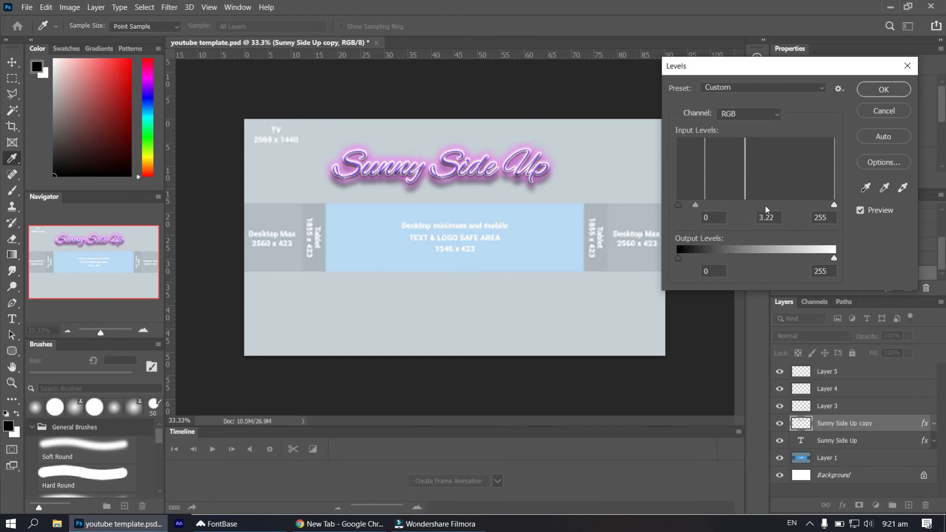
pyautogui.moveTo(766, 210)
pyautogui.mouseDown()
pyautogui.moveTo(781, 209)
pyautogui.moveTo(758, 209)
pyautogui.mouseUp()
pyautogui.moveTo(678, 206); pyautogui.dragTo(756, 204)
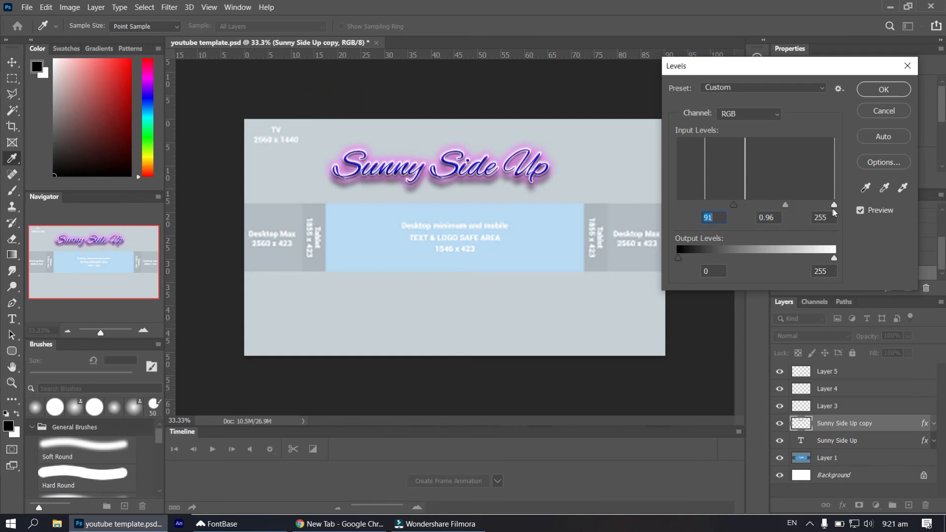
pyautogui.click(681, 262)
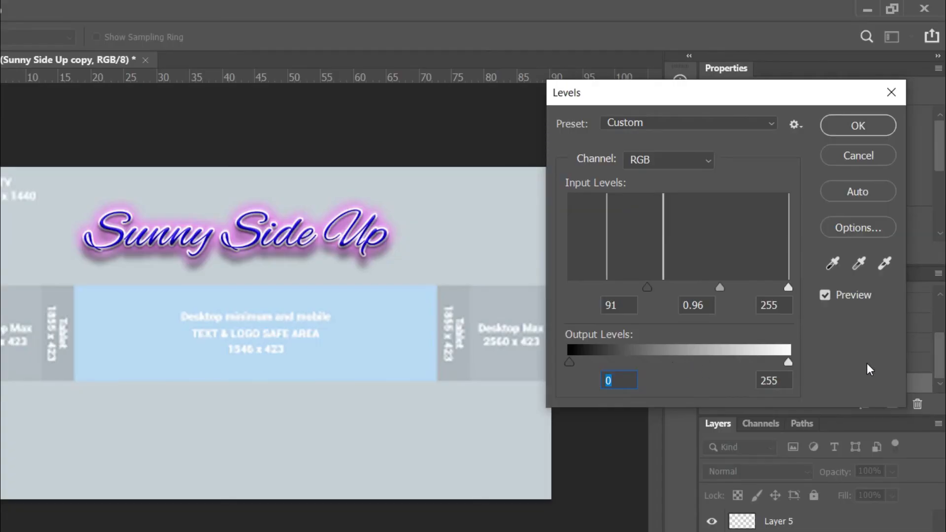
pyautogui.press('Tab')
pyautogui.click(873, 134)
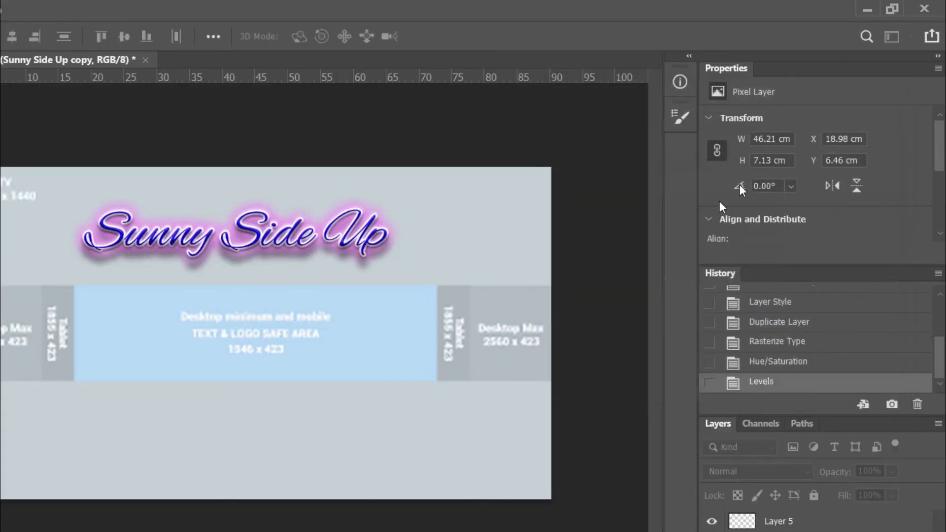